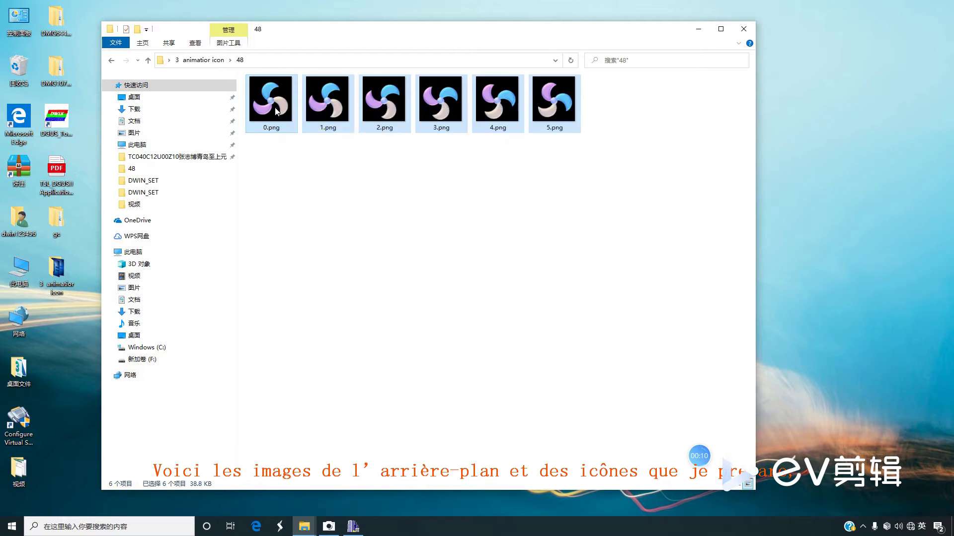
Close the icon image folder and launch the DGUS Tool from the desktop
{"action": "left_click", "coordinate": [744, 30]}
{"action": "left_click", "coordinate": [58, 123]}
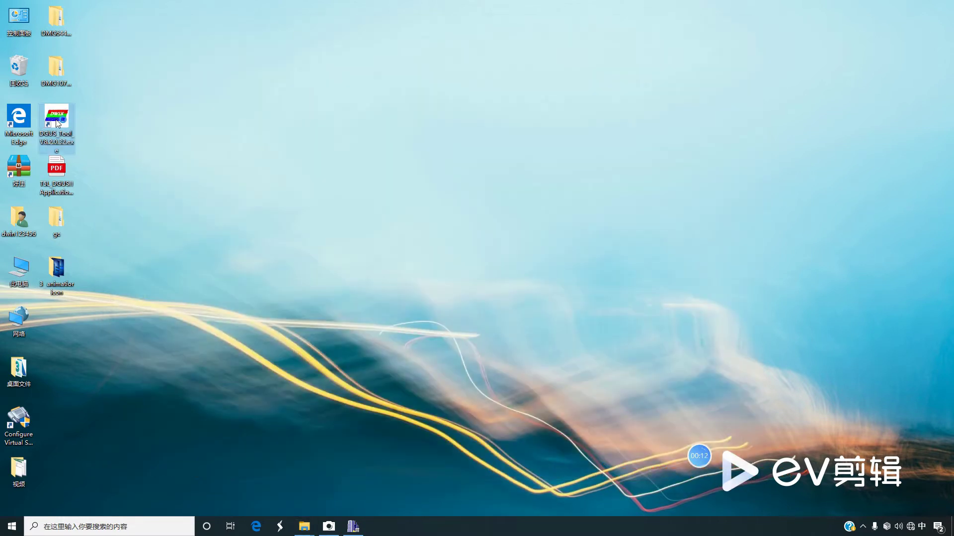
{"action": "key", "text": "Return"}
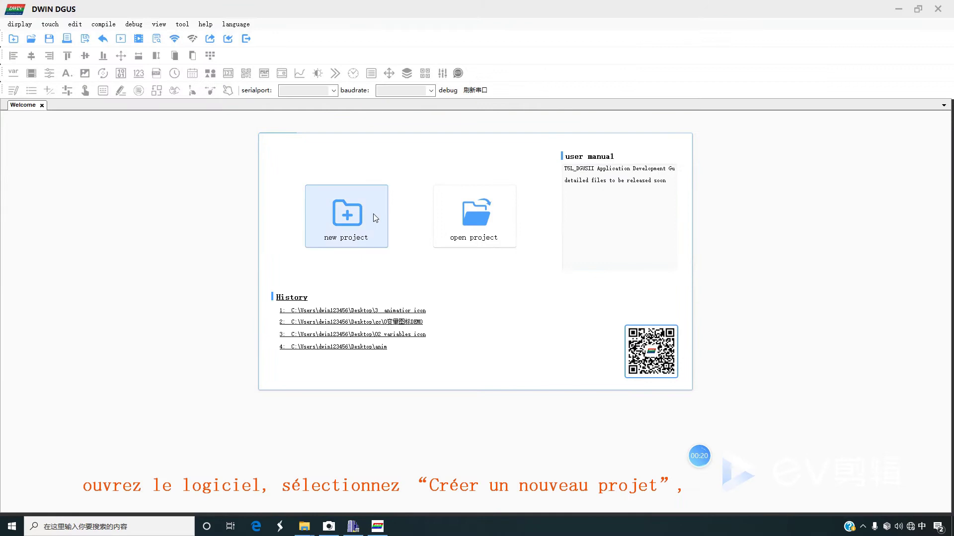
Start a new project and set its path to the desktop folder "3 animatior icon"
{"action": "left_click", "coordinate": [354, 219]}
{"action": "left_click", "coordinate": [537, 156]}
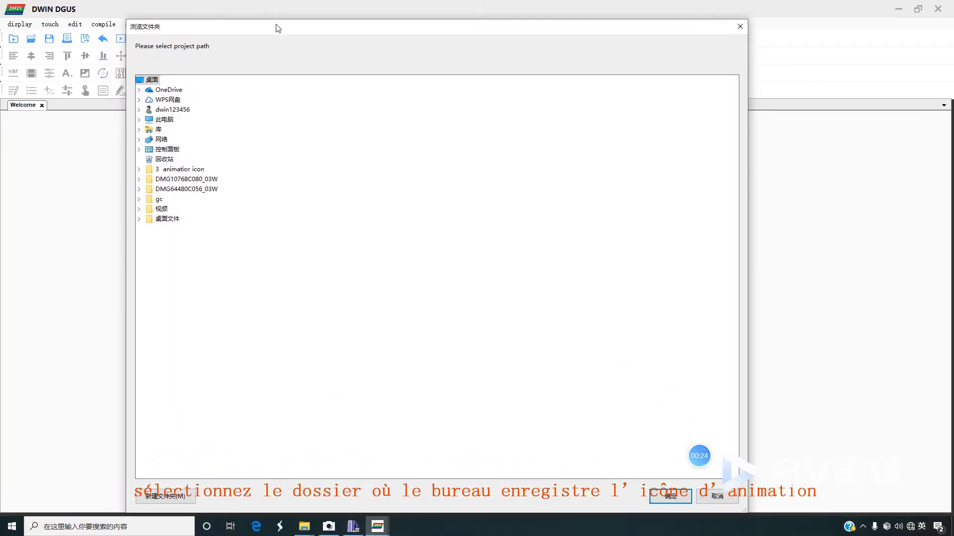
{"action": "left_click", "coordinate": [201, 169]}
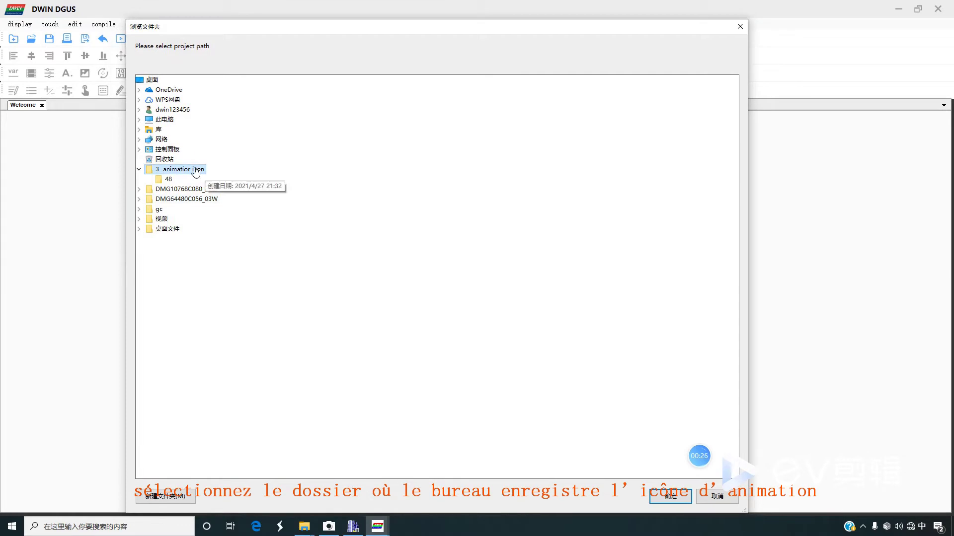
{"action": "left_click", "coordinate": [675, 501]}
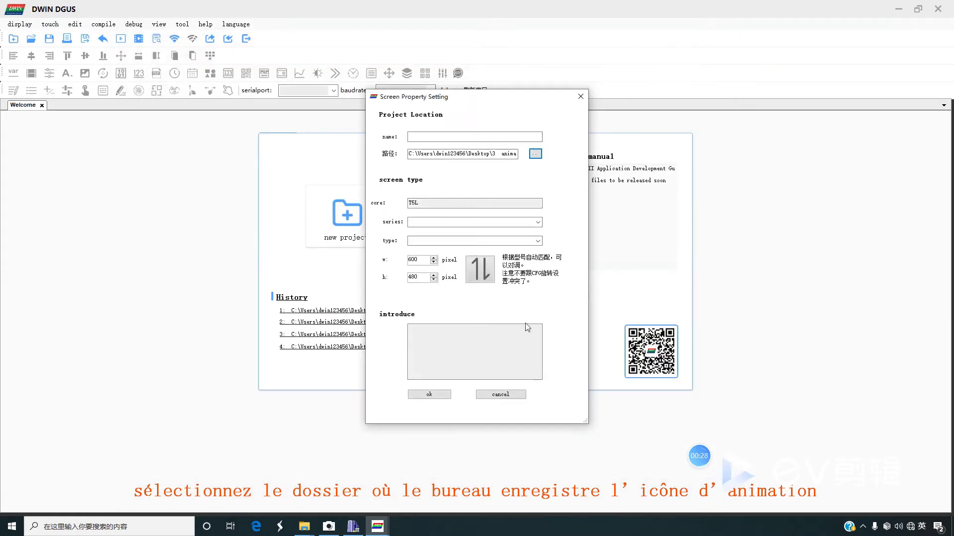
Create the project with screen series C系列 and screen type DMG10768C080_03W
{"action": "left_click", "coordinate": [537, 224]}
{"action": "left_click", "coordinate": [513, 232]}
{"action": "left_click", "coordinate": [538, 241]}
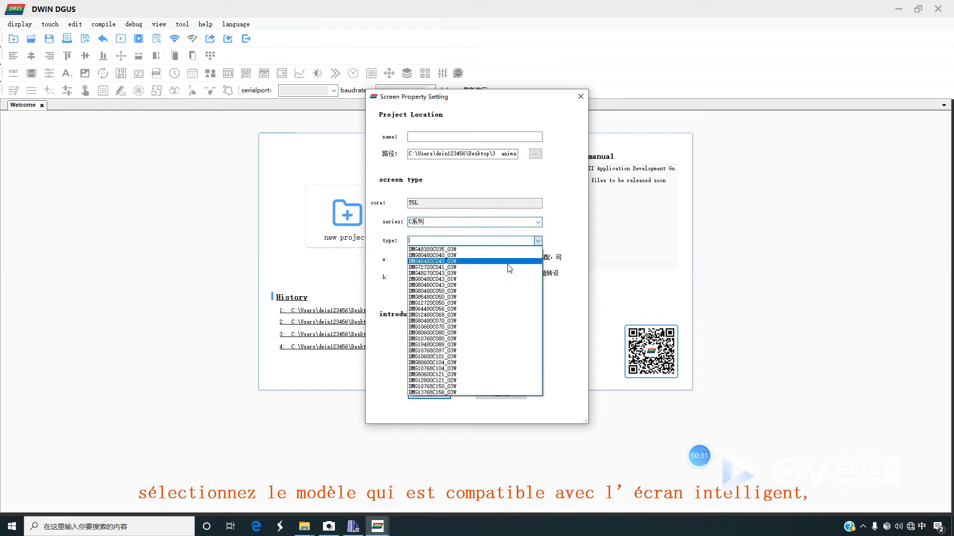
{"action": "left_click", "coordinate": [473, 340]}
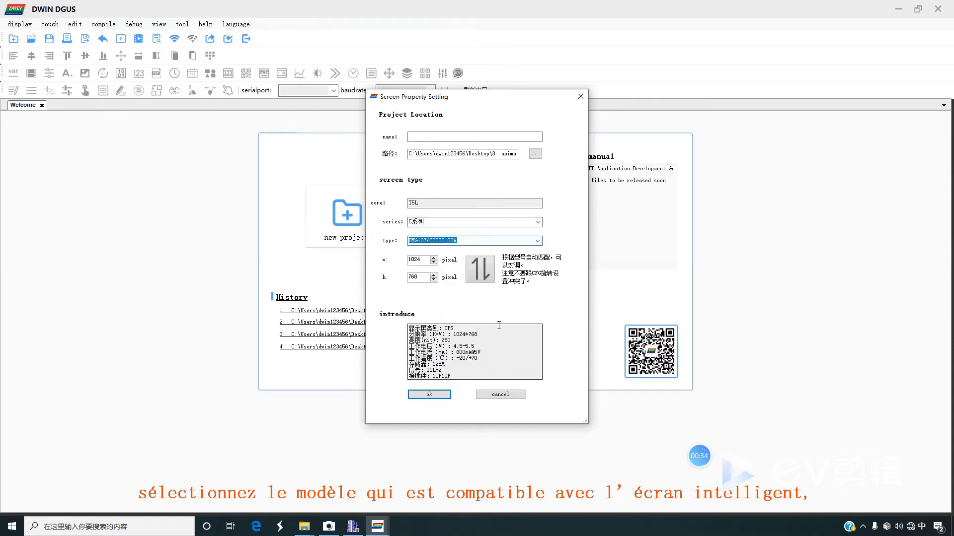
{"action": "left_click", "coordinate": [440, 396]}
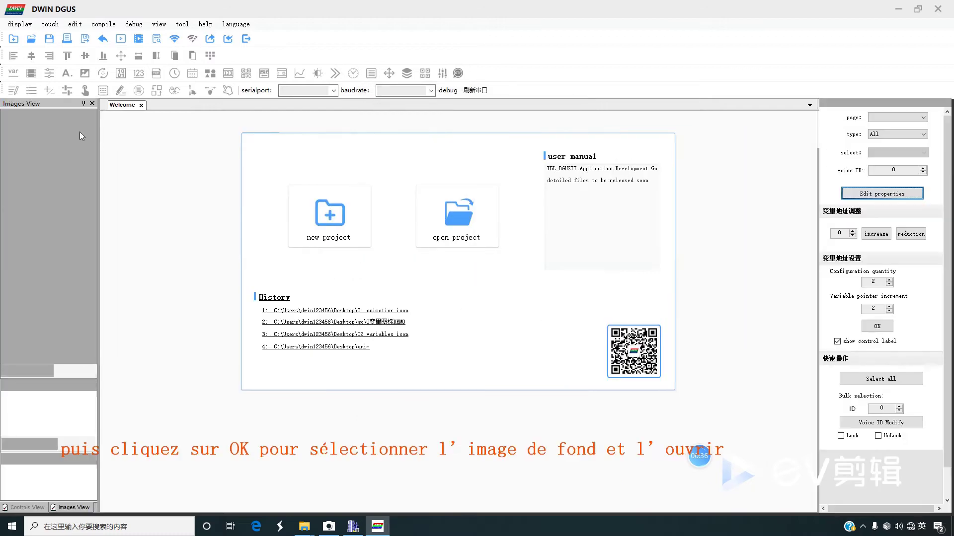
Add the background images 0.bmp and 1.bmp from the project folder to the project
{"action": "left_click", "coordinate": [31, 119]}
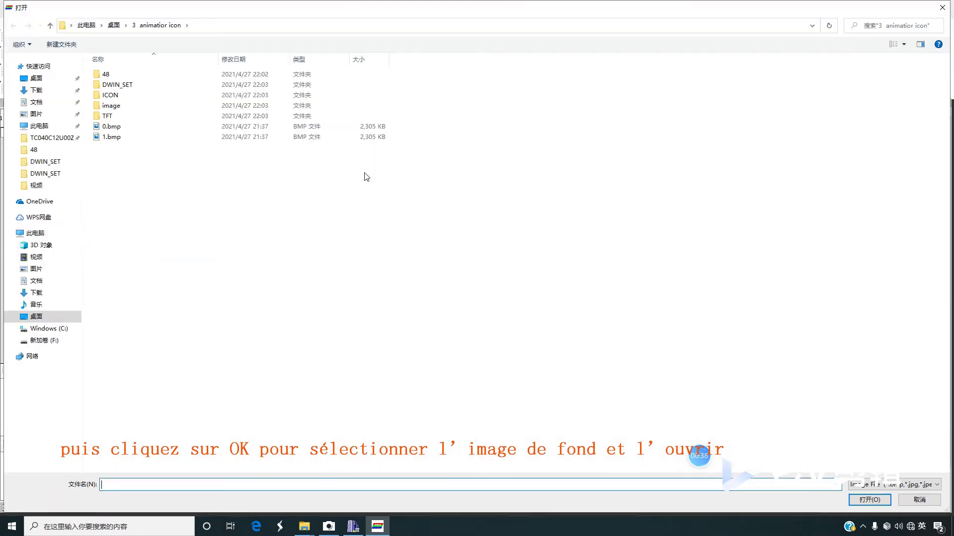
{"action": "left_click_drag", "start_coordinate": [153, 165], "coordinate": [109, 127]}
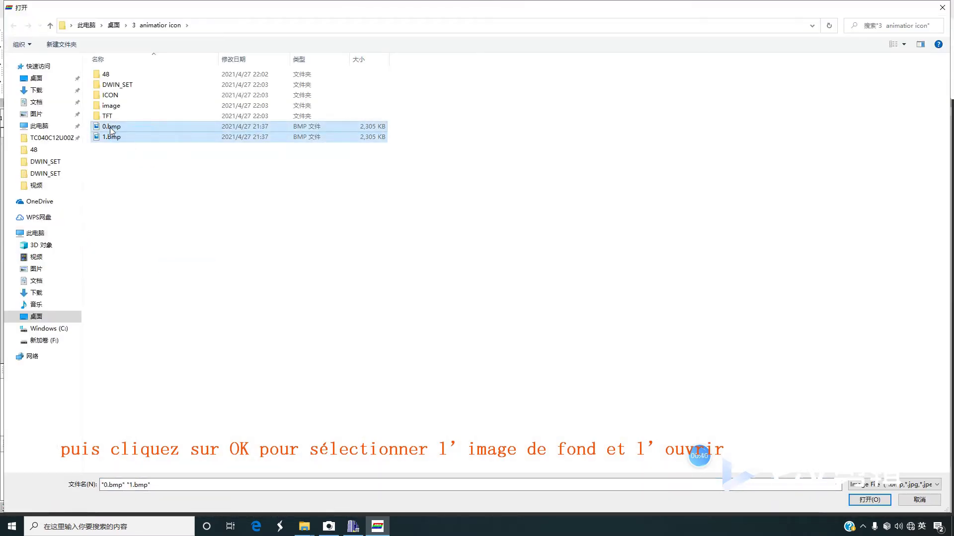
{"action": "left_click", "coordinate": [869, 499]}
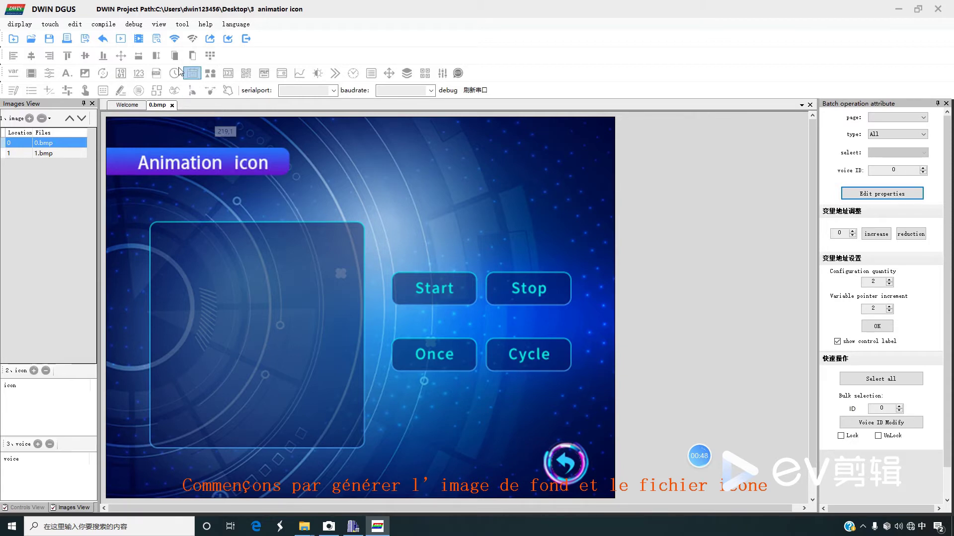
Open the ICL generator and load the background images 0.bmp and 1.bmp from the DWIN_SET folder
{"action": "left_click", "coordinate": [182, 24]}
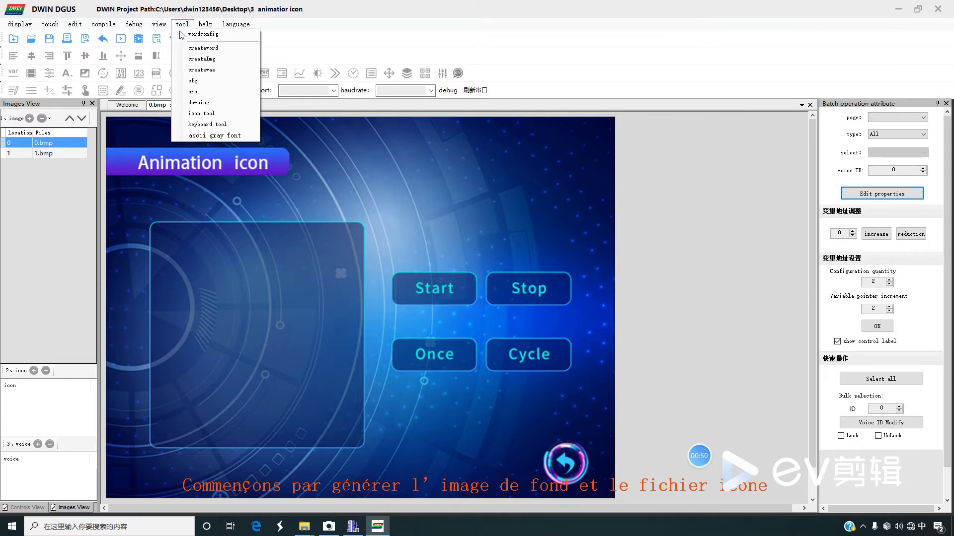
{"action": "left_click", "coordinate": [216, 60]}
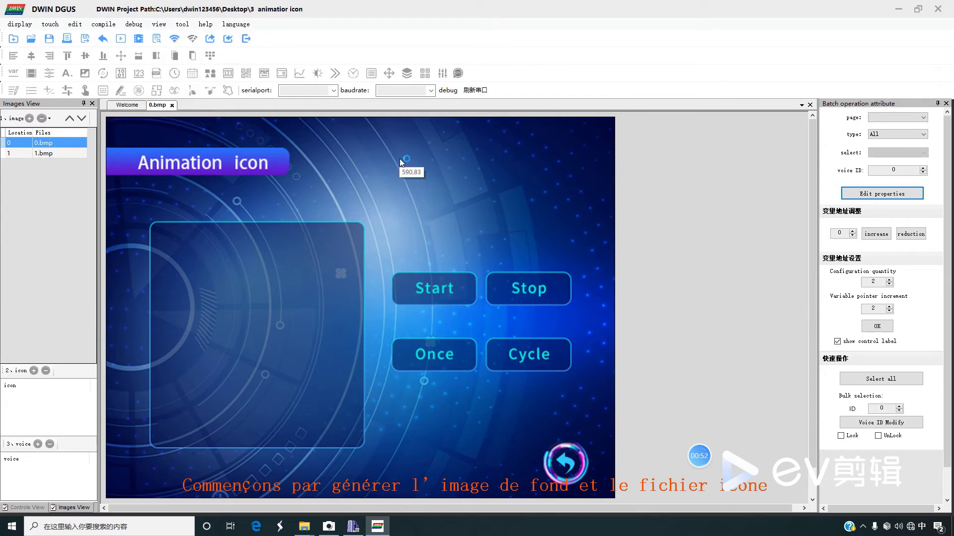
{"action": "left_click_drag", "start_coordinate": [423, 119], "coordinate": [383, 111]}
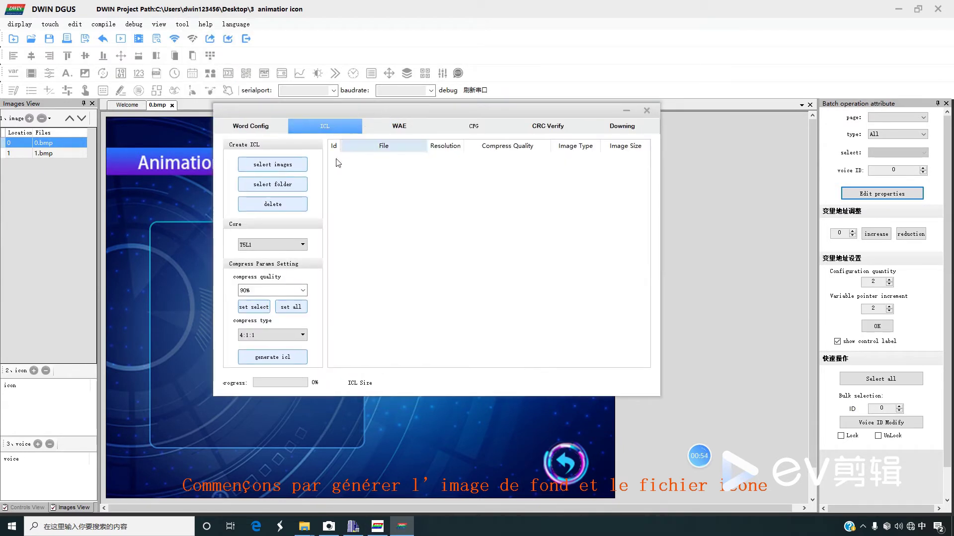
{"action": "left_click", "coordinate": [284, 168]}
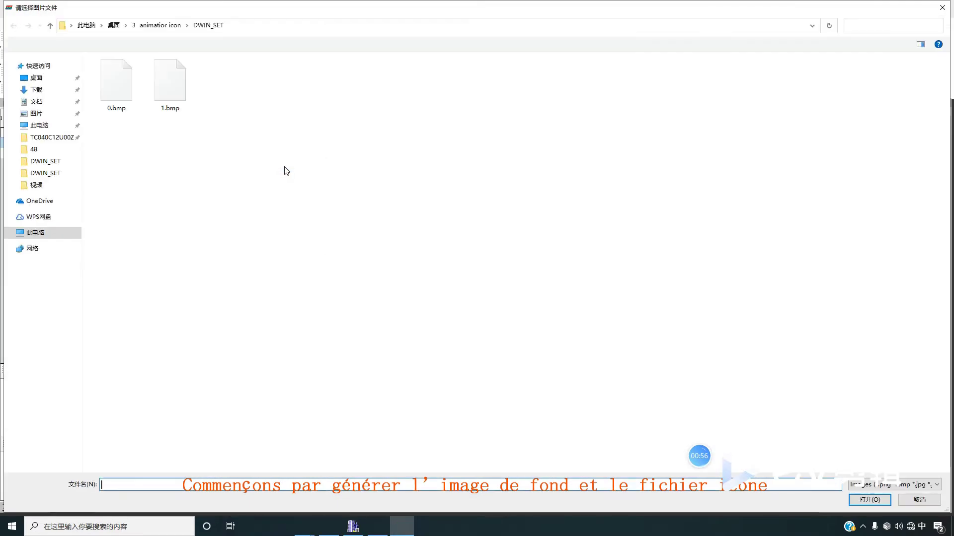
{"action": "left_click_drag", "start_coordinate": [216, 130], "coordinate": [118, 91]}
{"action": "left_click", "coordinate": [869, 500]}
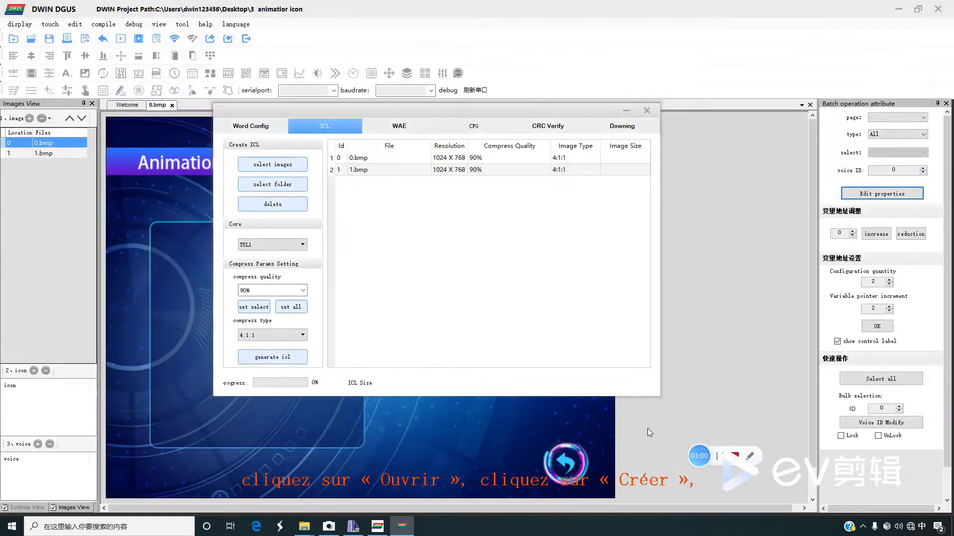
Generate the background image ICL file and save it as 32 in the DWIN_SET folder
{"action": "left_click", "coordinate": [273, 357]}
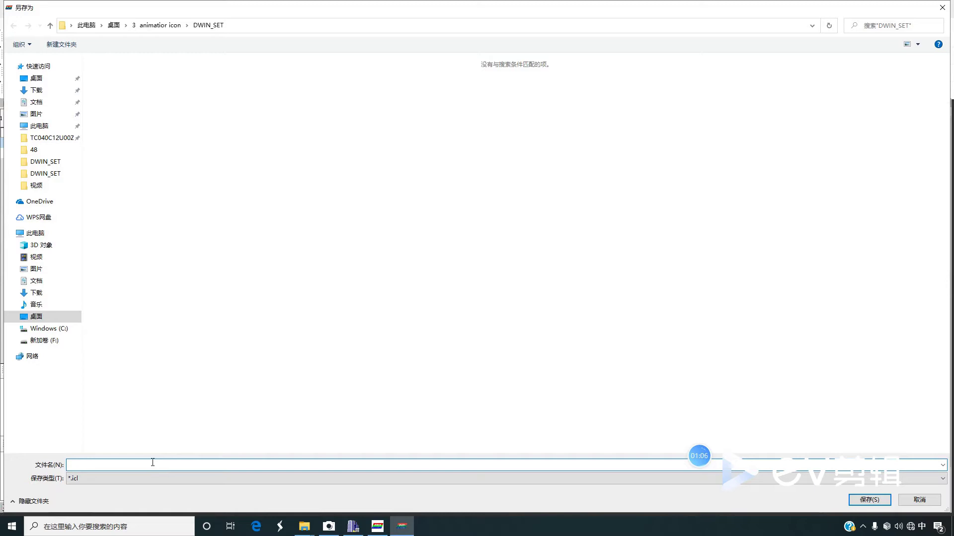
{"action": "type", "text": "32"}
{"action": "left_click", "coordinate": [868, 499]}
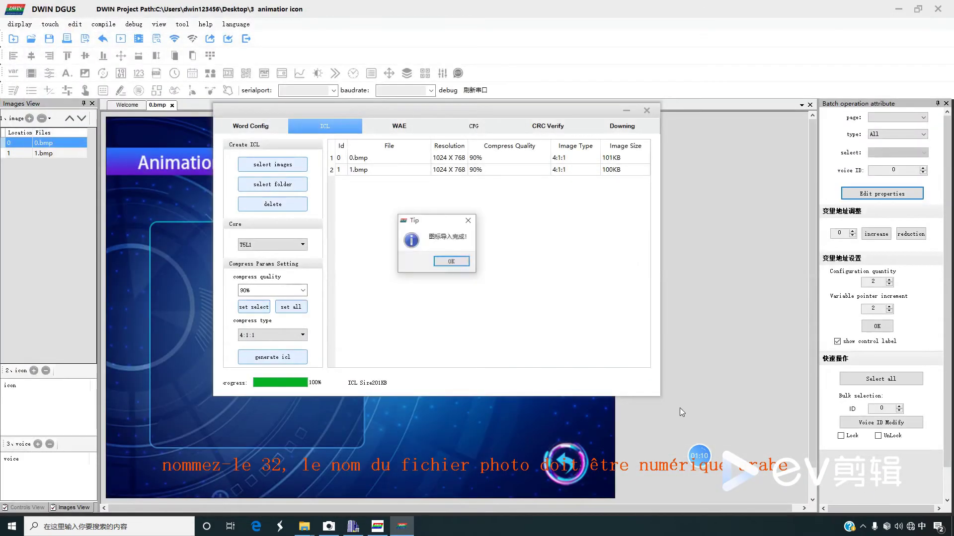
{"action": "left_click", "coordinate": [450, 262]}
Load the icon images 0.png to 5.png from folder 48 into the ICL generator
{"action": "left_click", "coordinate": [291, 169]}
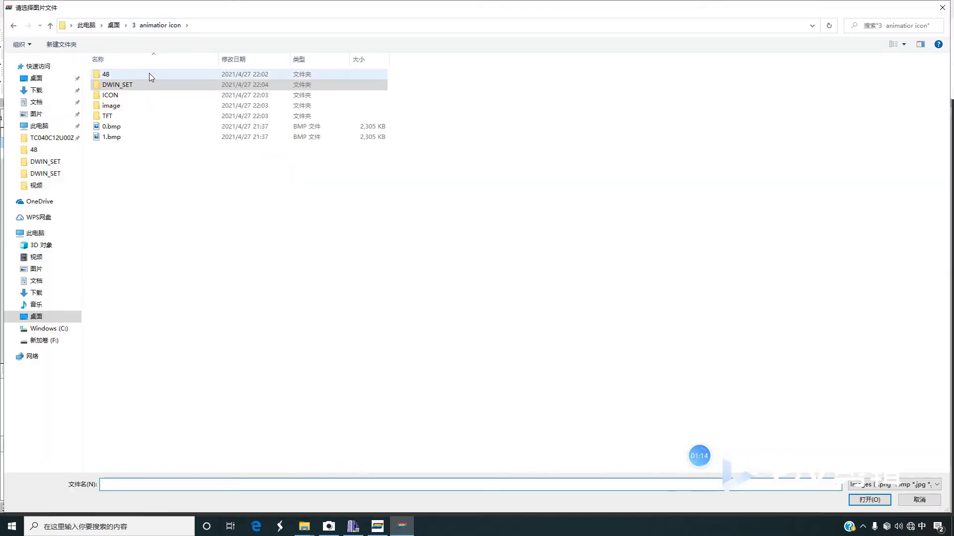
{"action": "double_click", "coordinate": [148, 75]}
{"action": "left_click_drag", "start_coordinate": [460, 146], "coordinate": [132, 86]}
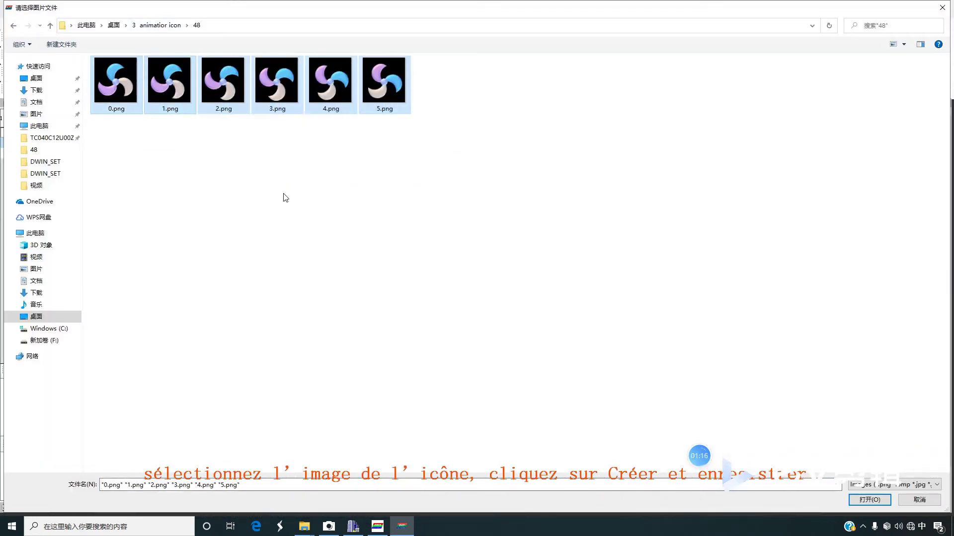
{"action": "left_click", "coordinate": [856, 500]}
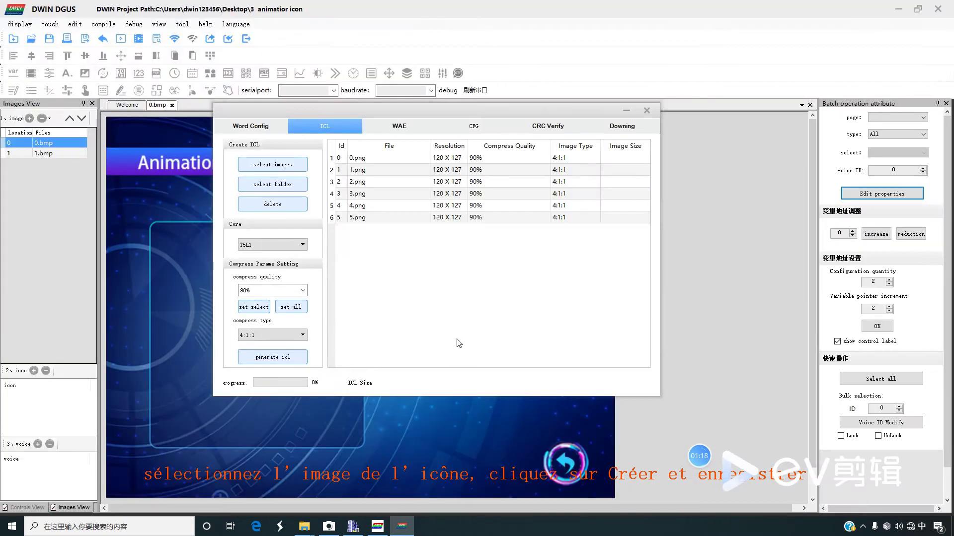
Generate the icon ICL file, save it as 48 in the DWIN_SET folder, and close the generator
{"action": "left_click", "coordinate": [291, 360]}
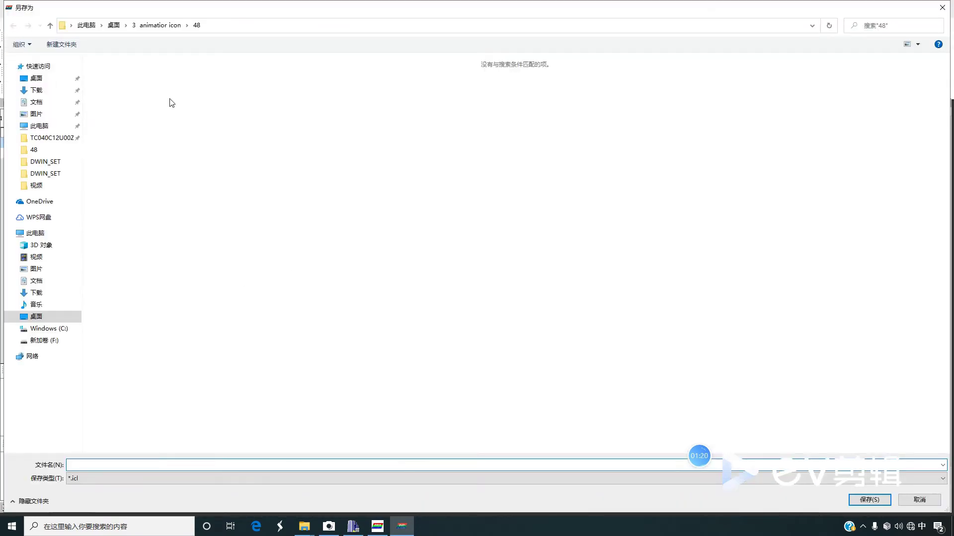
{"action": "left_click", "coordinate": [163, 29]}
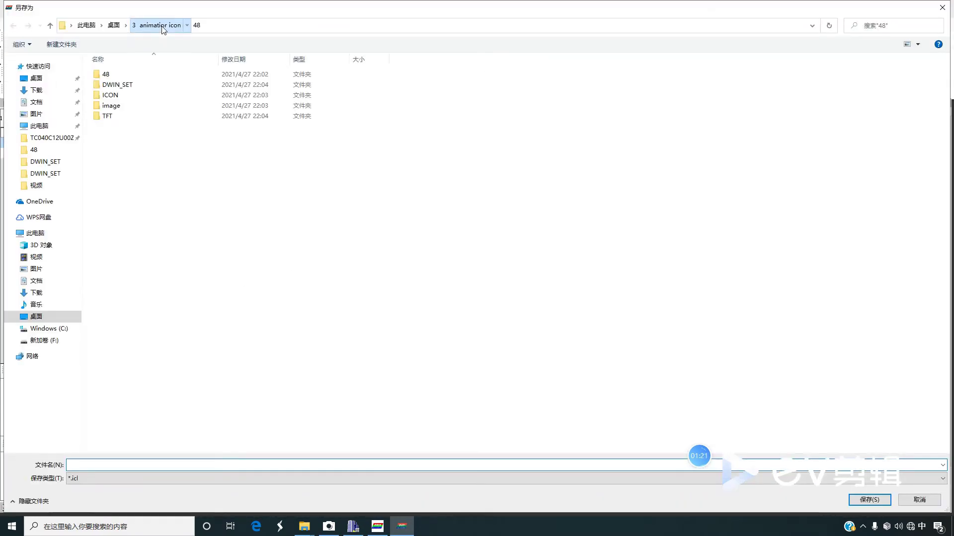
{"action": "double_click", "coordinate": [159, 85]}
{"action": "left_click", "coordinate": [89, 464]}
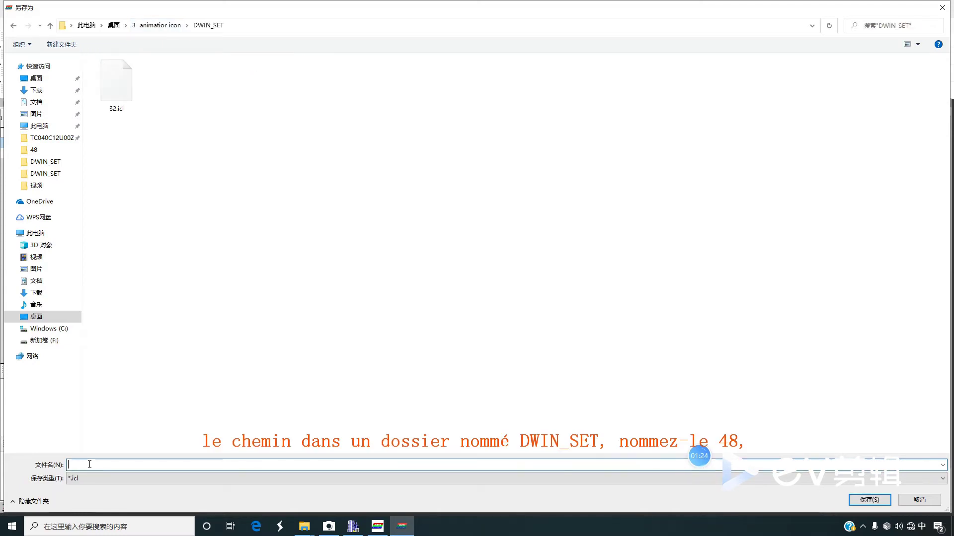
{"action": "type", "text": "48"}
{"action": "left_click", "coordinate": [866, 500]}
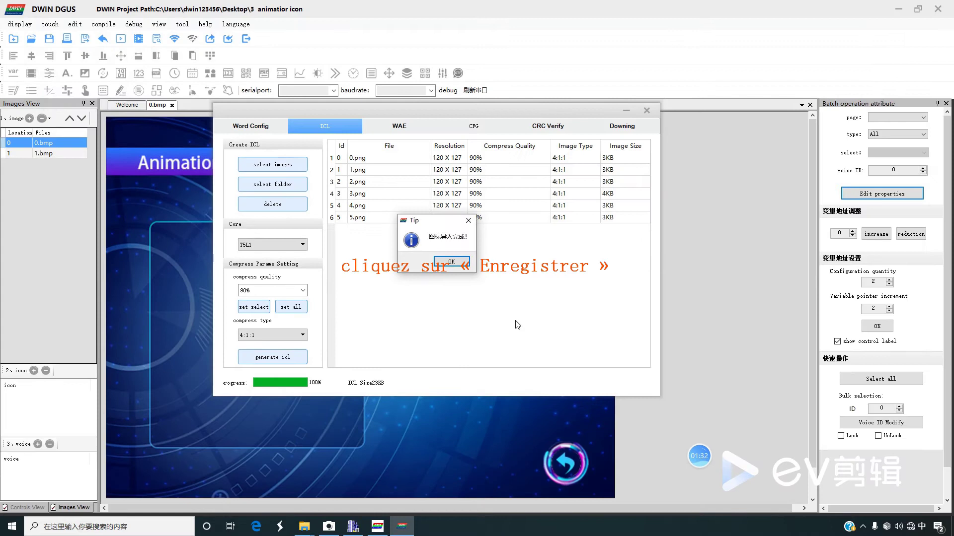
{"action": "left_click", "coordinate": [461, 262]}
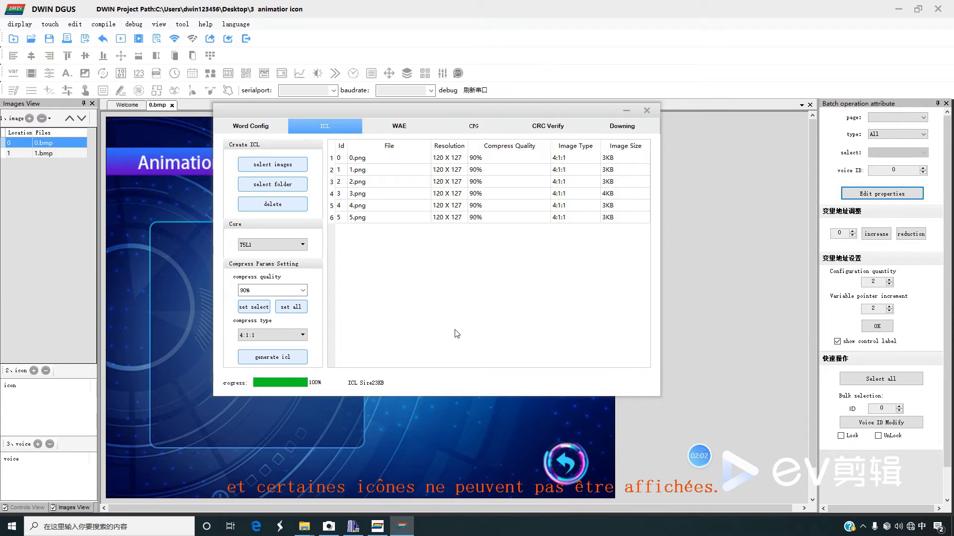
{"action": "left_click", "coordinate": [646, 111]}
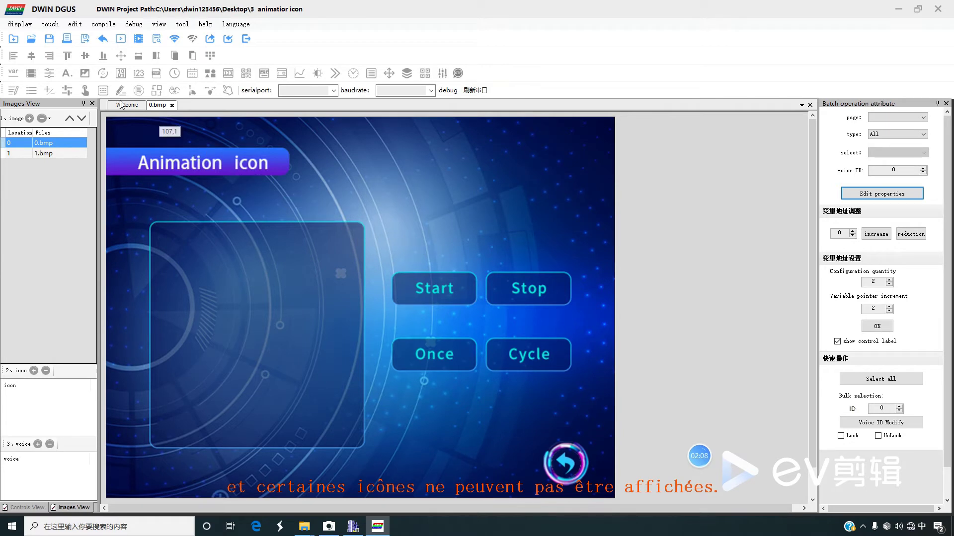
Place an animated icon display control about 350 × 350 pixels inside the large empty frame on page 0.bmp
{"action": "left_click", "coordinate": [31, 73]}
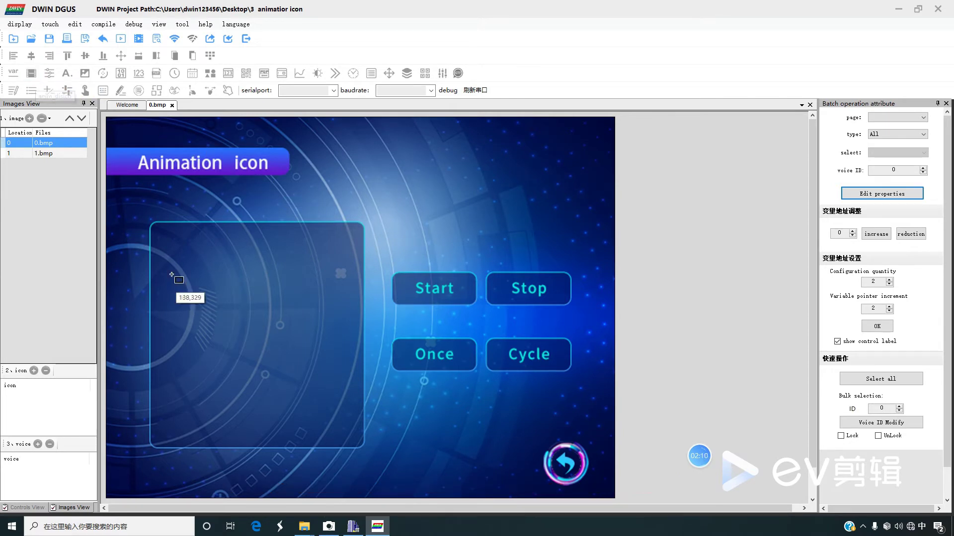
{"action": "mouse_move", "coordinate": [166, 243]}
{"action": "left_mouse_down"}
{"action": "mouse_move", "coordinate": [348, 430]}
{"action": "mouse_move", "coordinate": [340, 419]}
{"action": "left_mouse_up"}
{"action": "left_click_drag", "start_coordinate": [272, 365], "coordinate": [277, 365]}
Set the animated icon's variable address to 1010 and its icon library to 48.icl
{"action": "left_click_drag", "start_coordinate": [882, 222], "coordinate": [879, 224]}
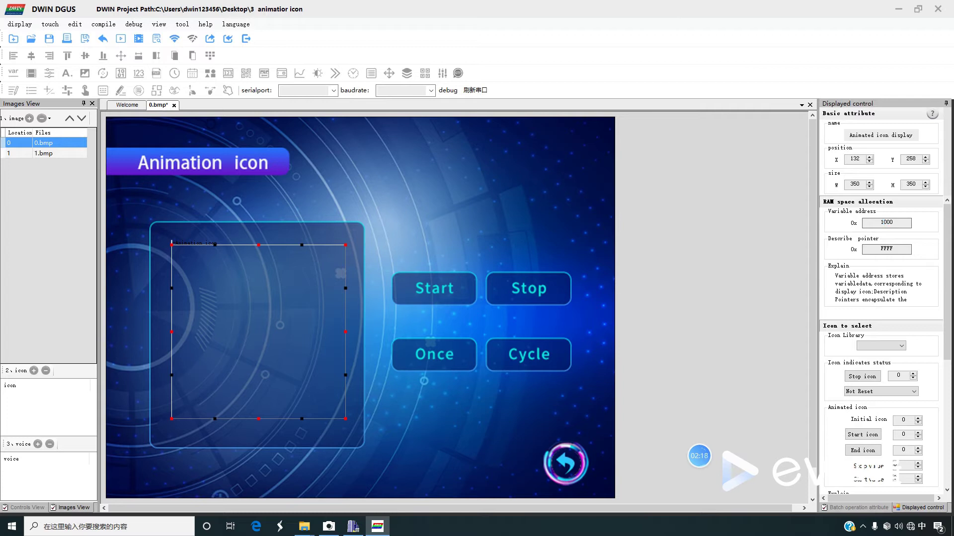
{"action": "double_click", "coordinate": [884, 222]}
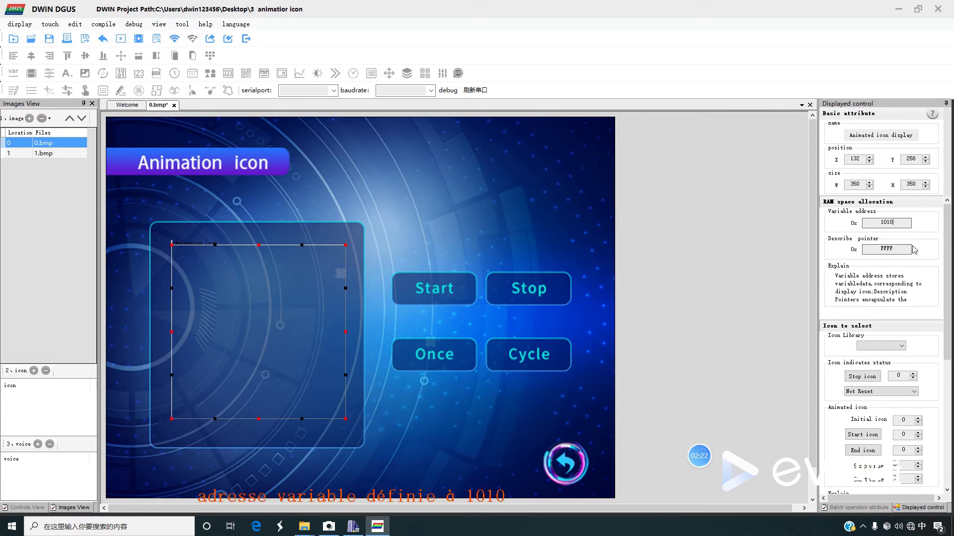
{"action": "left_click_drag", "start_coordinate": [945, 285], "coordinate": [945, 321]}
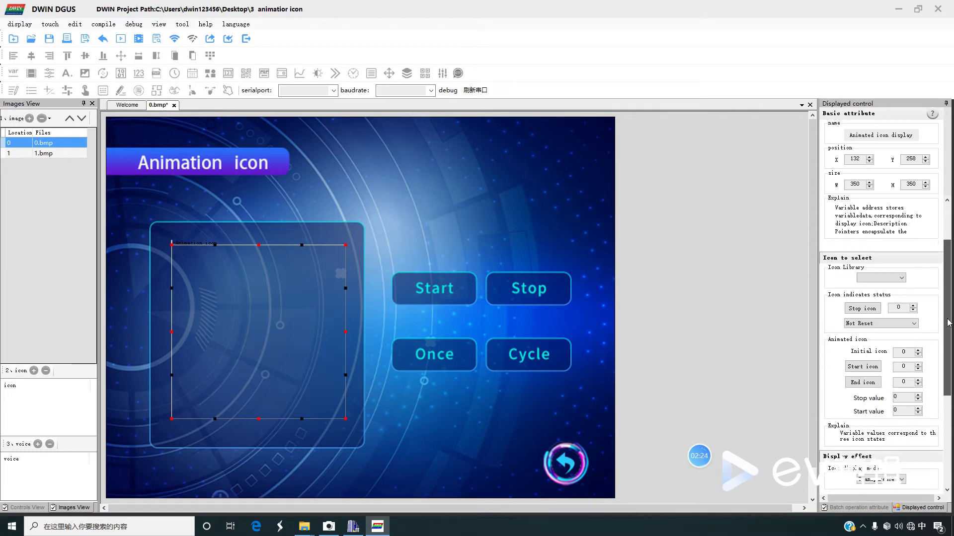
{"action": "left_click", "coordinate": [900, 278]}
{"action": "left_click", "coordinate": [893, 292]}
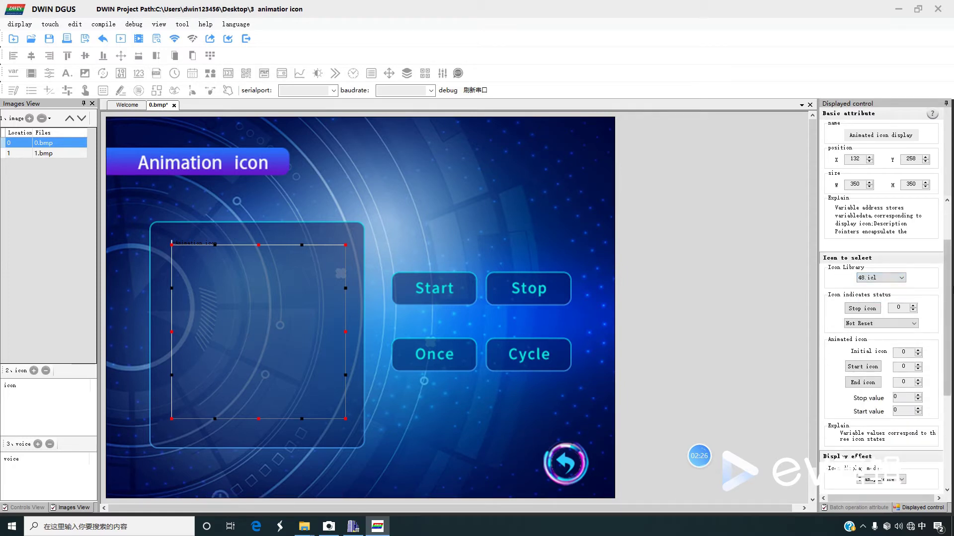
Check the reset options for the icon's stop state and keep Not Reset
{"action": "left_click_drag", "start_coordinate": [948, 285], "coordinate": [946, 321]}
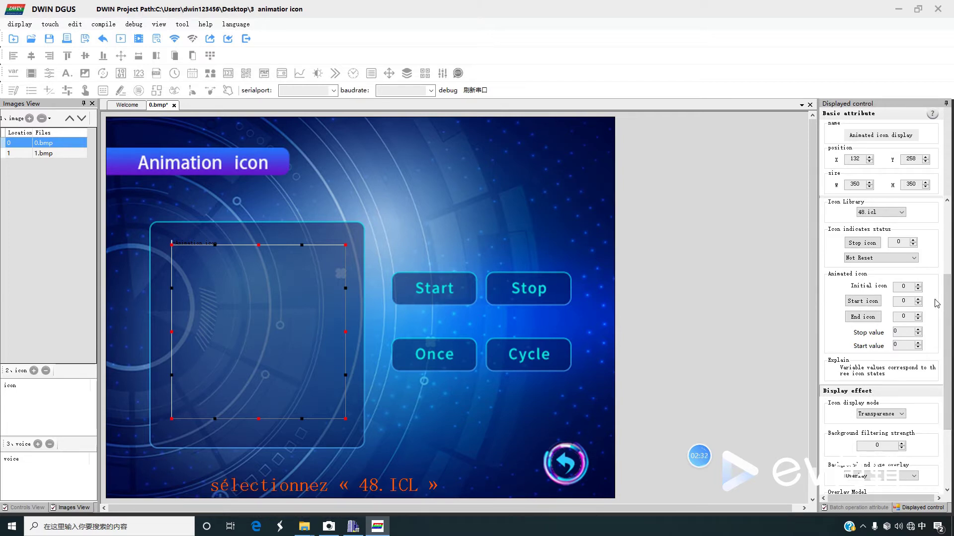
{"action": "left_click", "coordinate": [908, 259]}
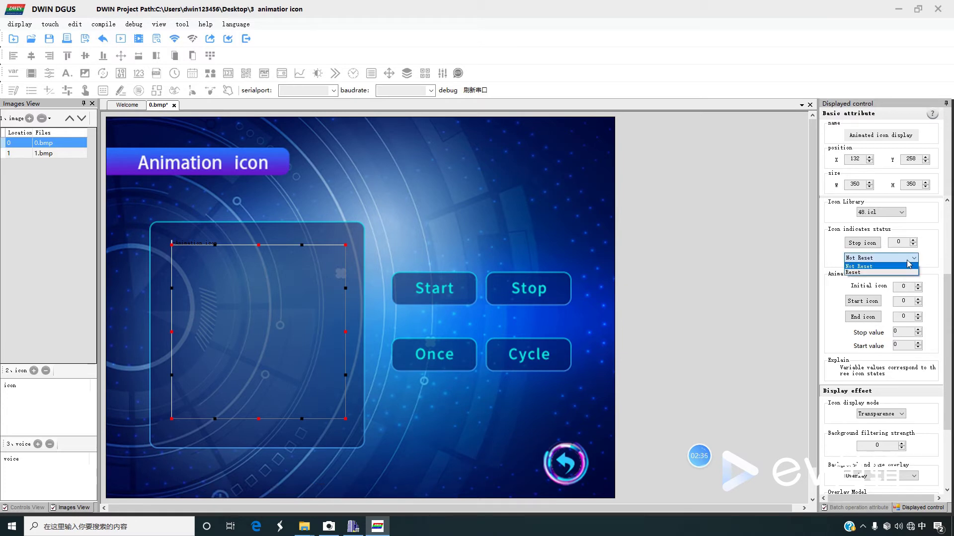
{"action": "left_click", "coordinate": [907, 260]}
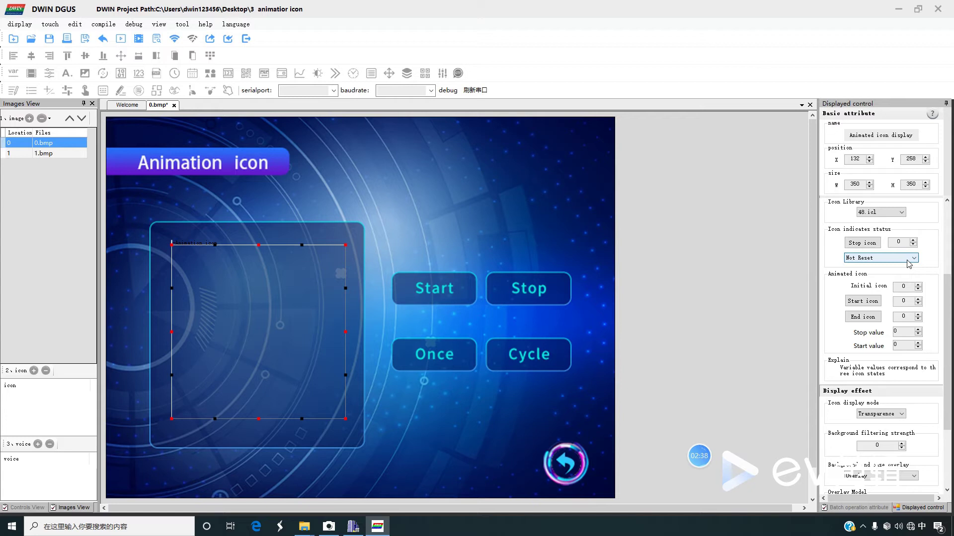
Choose icon 0 as the animated icon's stop icon and start icon, and icon 5 as its end icon
{"action": "left_click", "coordinate": [862, 243]}
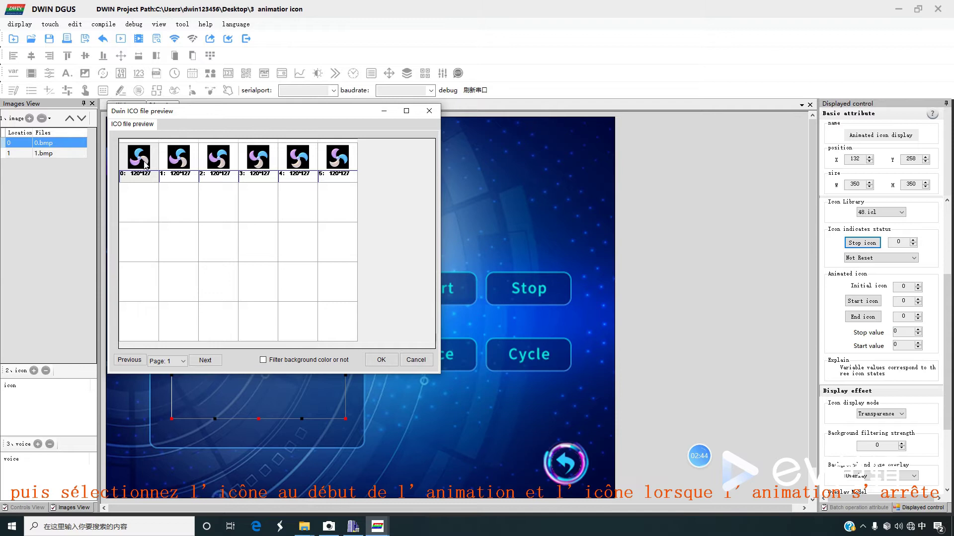
{"action": "left_click", "coordinate": [372, 361]}
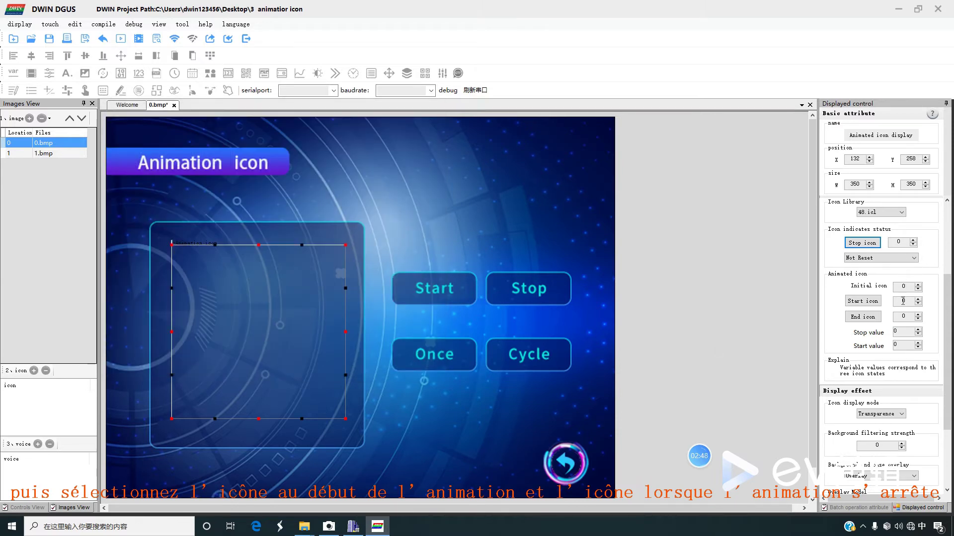
{"action": "left_click", "coordinate": [877, 302]}
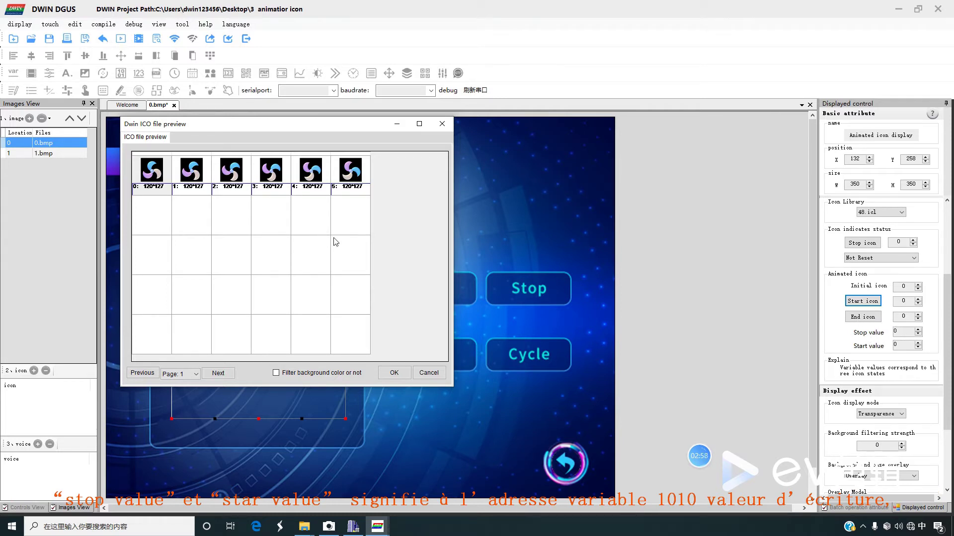
{"action": "left_click", "coordinate": [397, 375]}
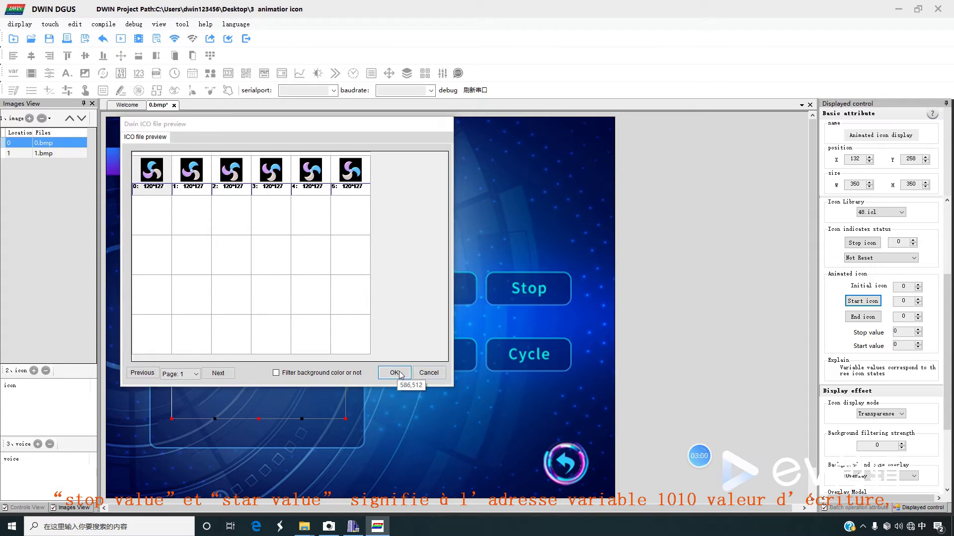
{"action": "left_click", "coordinate": [862, 317]}
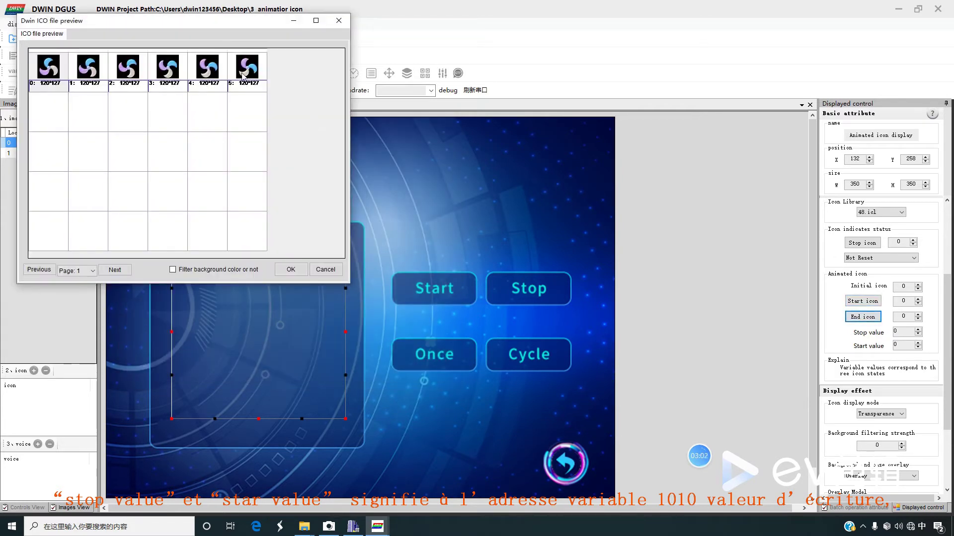
{"action": "left_click", "coordinate": [291, 270]}
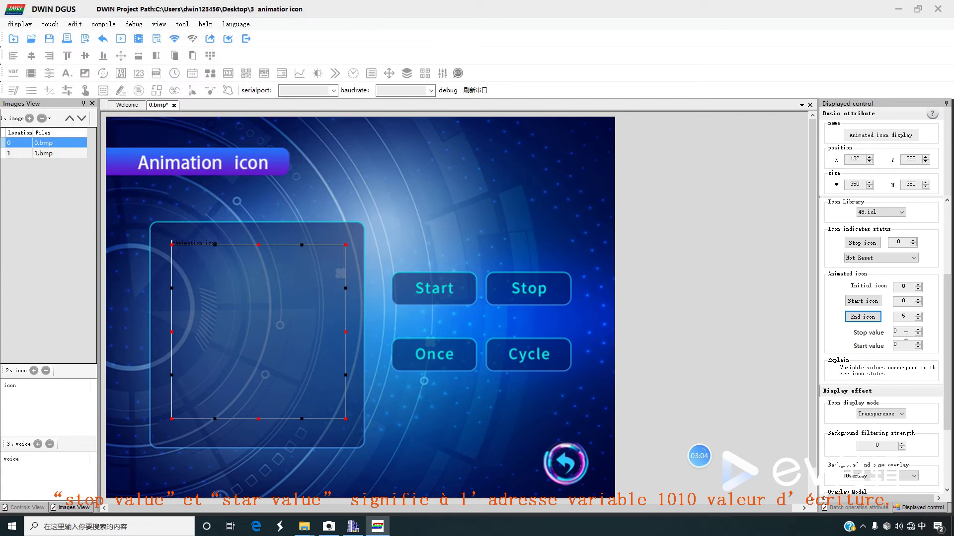
Set the animated icon's stop value to 0 and start value to 1 for variable address 1010
{"action": "double_click", "coordinate": [904, 333]}
{"action": "left_click_drag", "start_coordinate": [945, 350], "coordinate": [945, 283]}
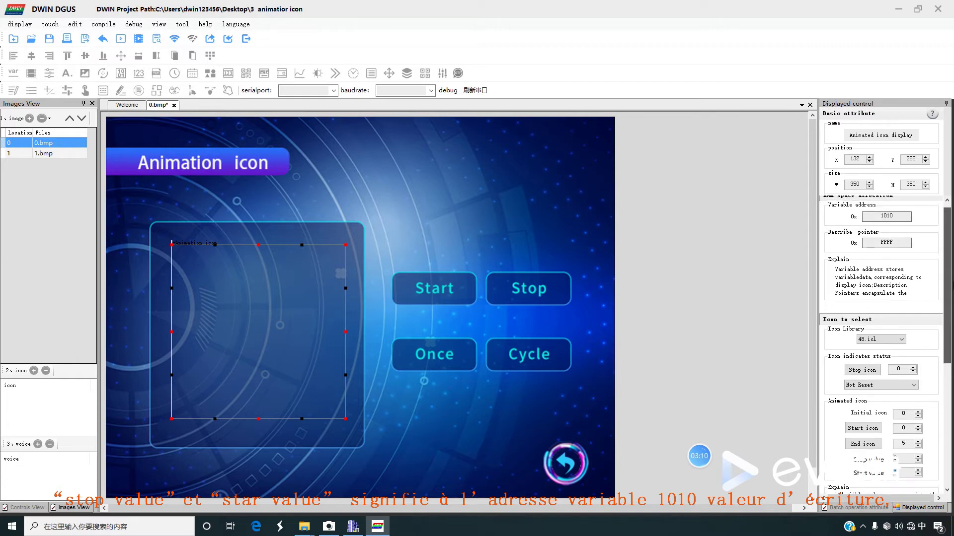
{"action": "left_click", "coordinate": [903, 215]}
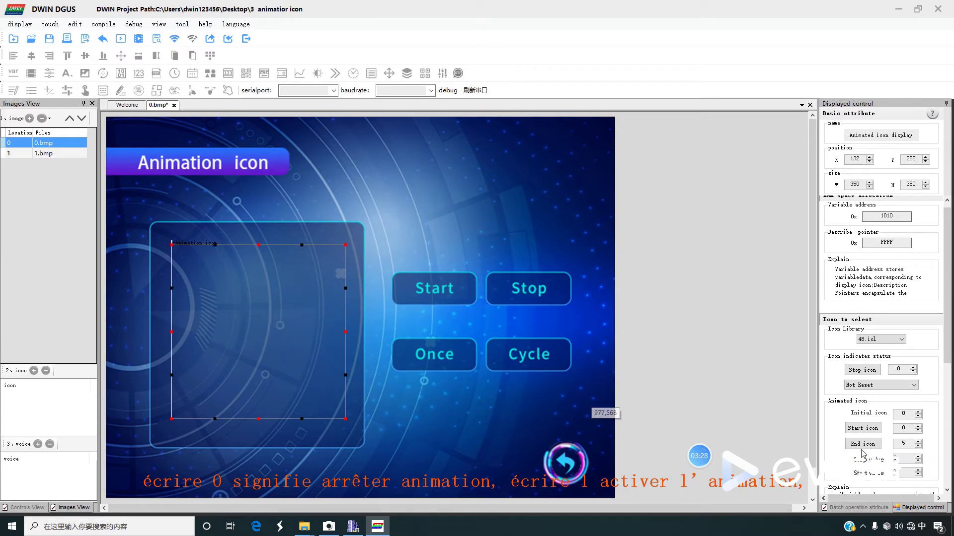
{"action": "left_click_drag", "start_coordinate": [945, 308], "coordinate": [944, 422]}
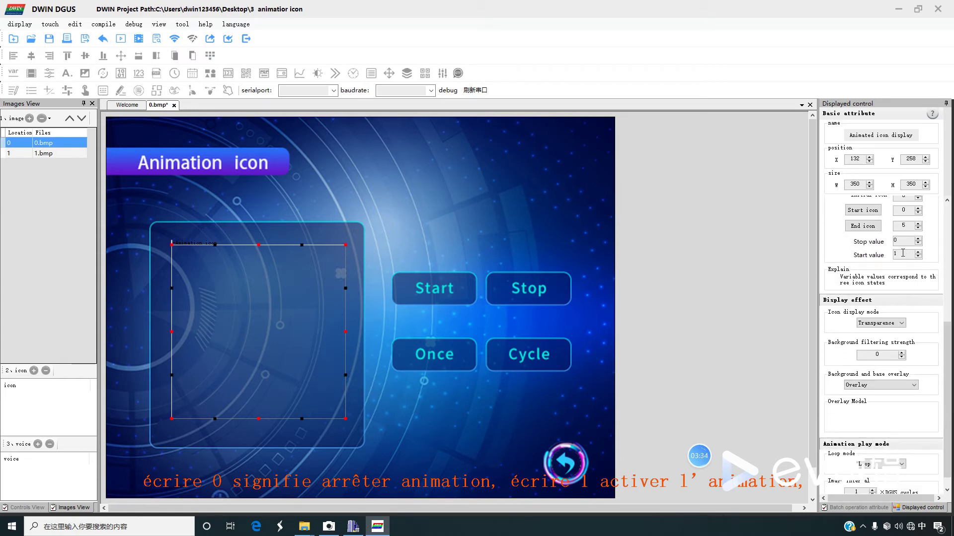
Check the icon display mode options and examine the icons' backgrounds in the 48.icl preview
{"action": "left_click", "coordinate": [901, 324]}
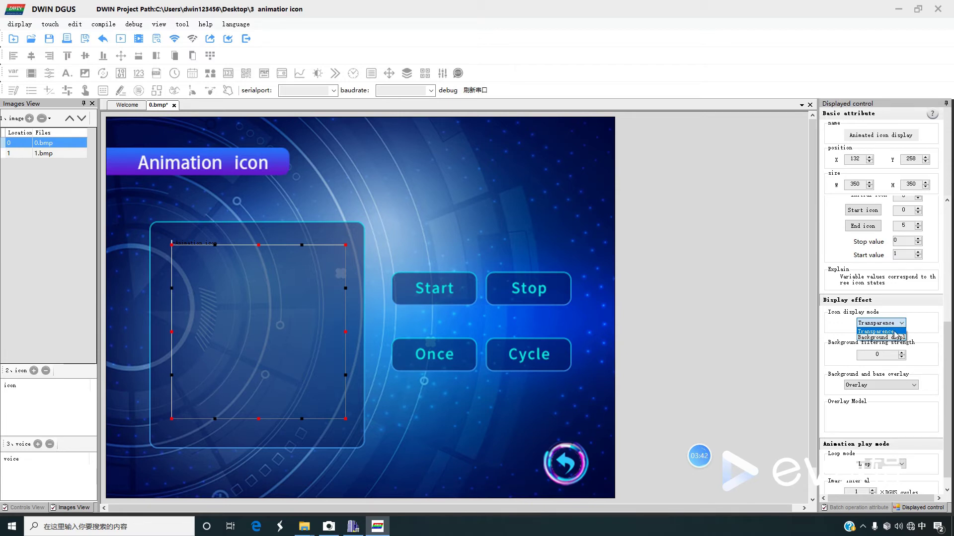
{"action": "left_click", "coordinate": [889, 331]}
{"action": "scroll", "coordinate": [884, 347], "scroll_direction": "up", "scroll_amount": 3}
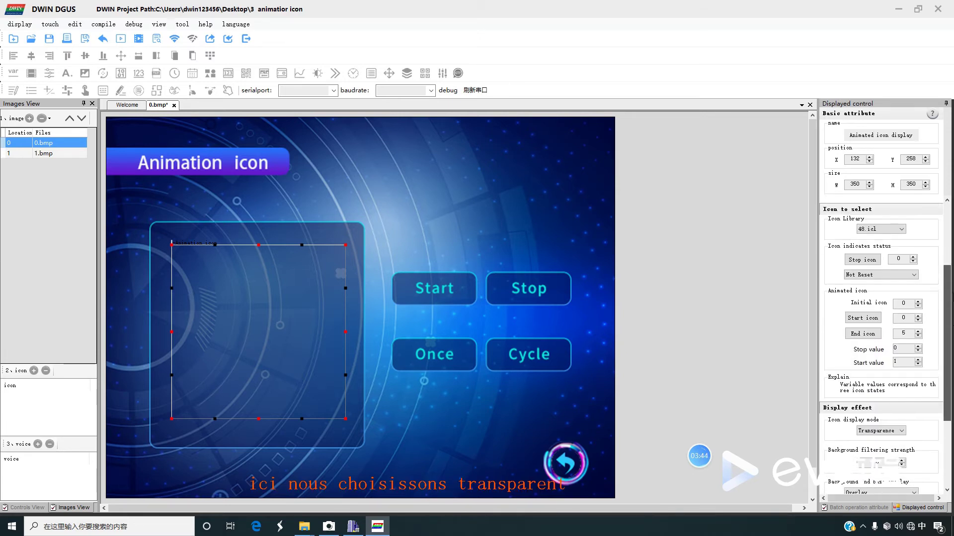
{"action": "left_click", "coordinate": [862, 318]}
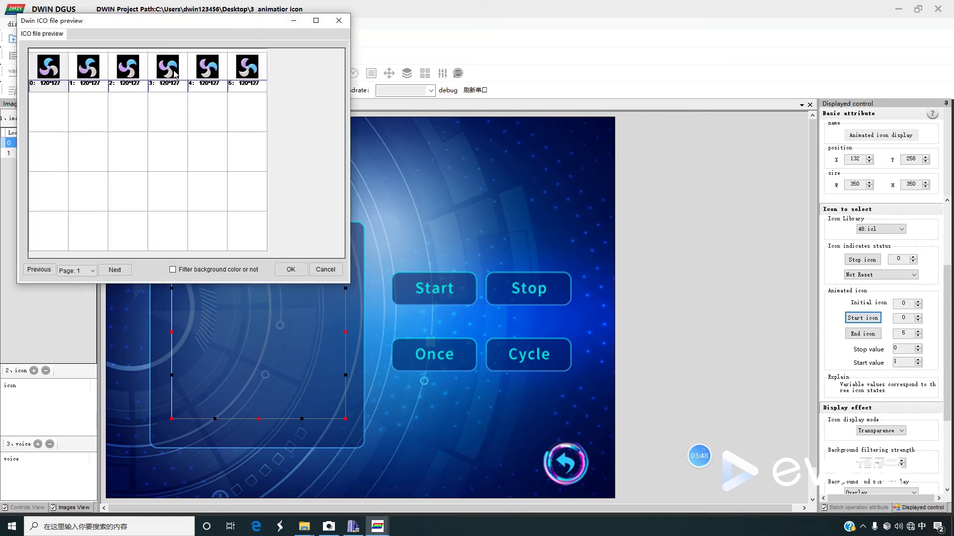
{"action": "left_click", "coordinate": [339, 20]}
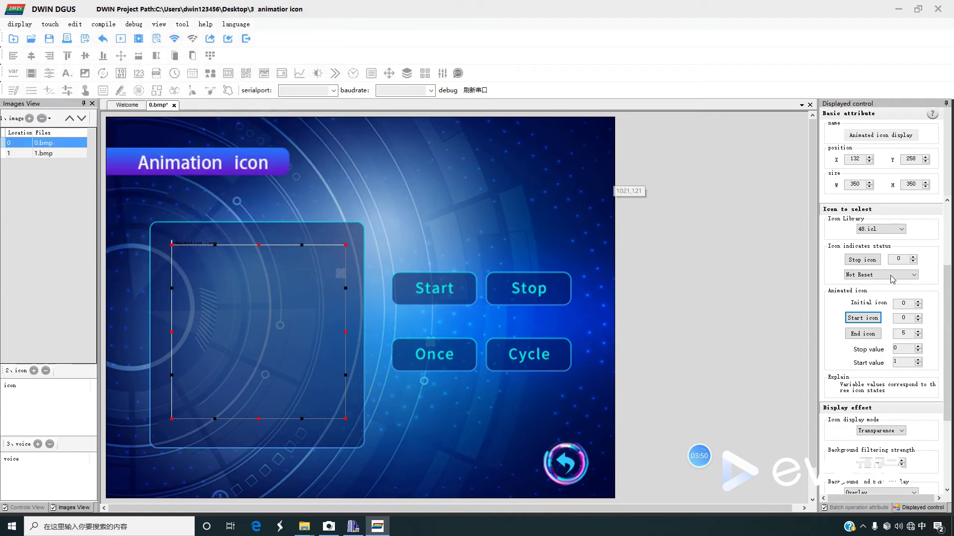
Keep the icon display mode on Transparence and set the background filtering strength to 63
{"action": "scroll", "coordinate": [914, 359], "scroll_direction": "down", "scroll_amount": 3}
{"action": "left_click", "coordinate": [897, 344]}
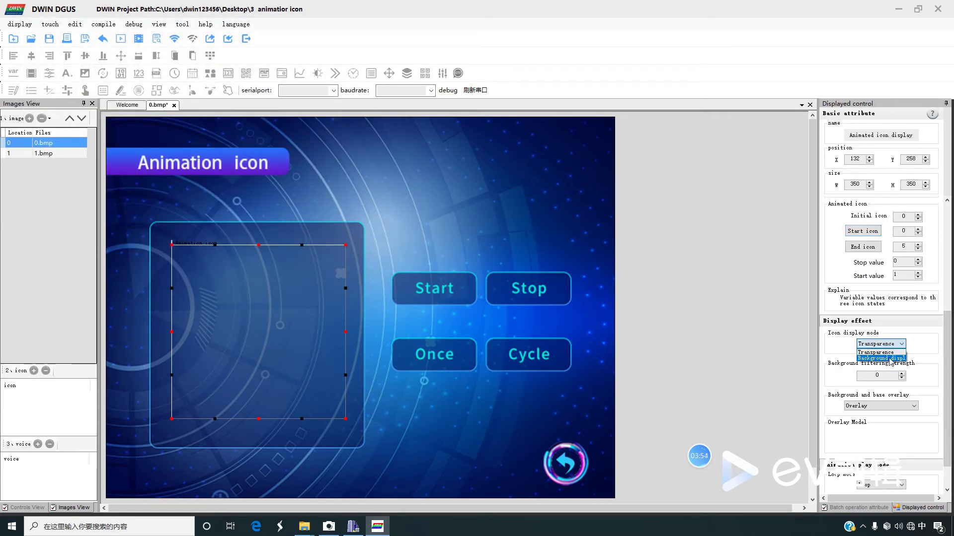
{"action": "left_click", "coordinate": [900, 345]}
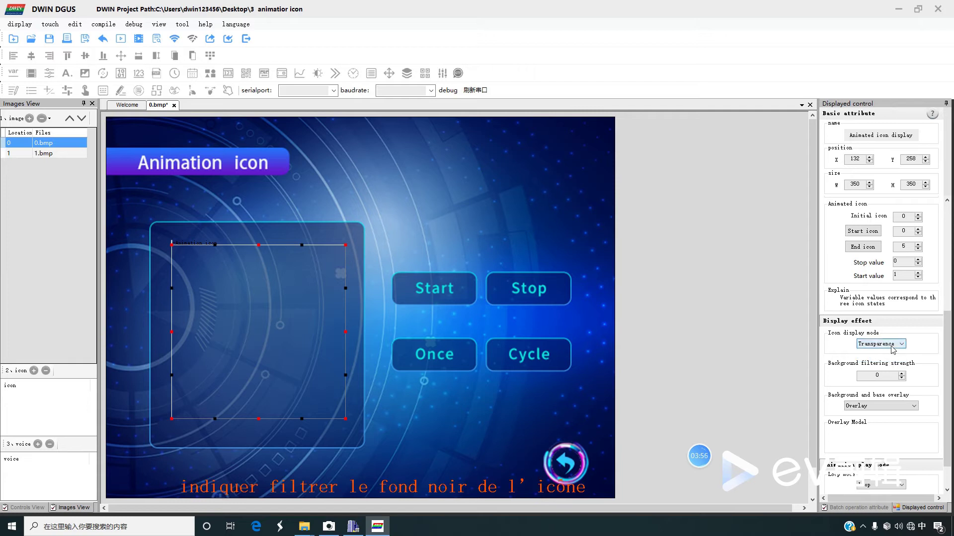
{"action": "left_click", "coordinate": [900, 346]}
{"action": "left_click", "coordinate": [899, 353]}
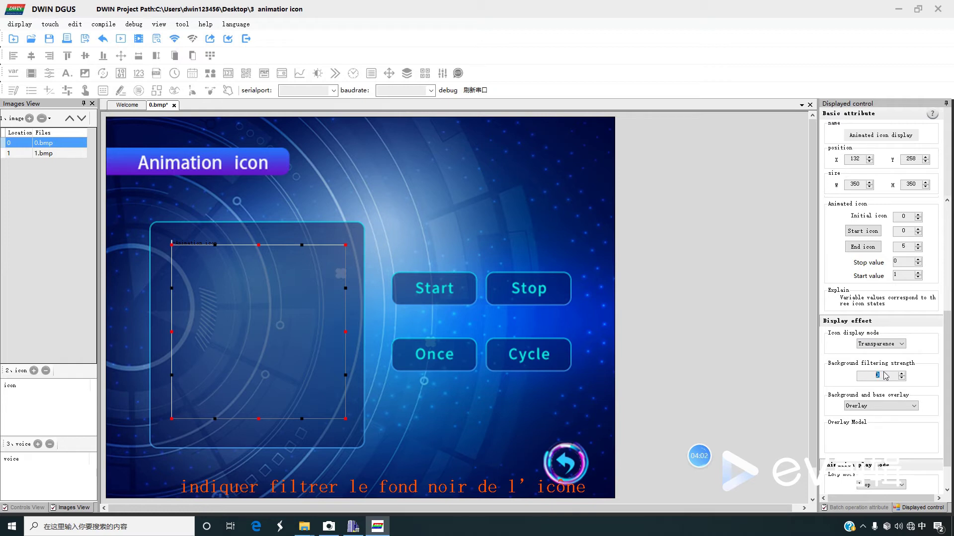
{"action": "type", "text": "6"}
{"action": "left_click", "coordinate": [318, 317]}
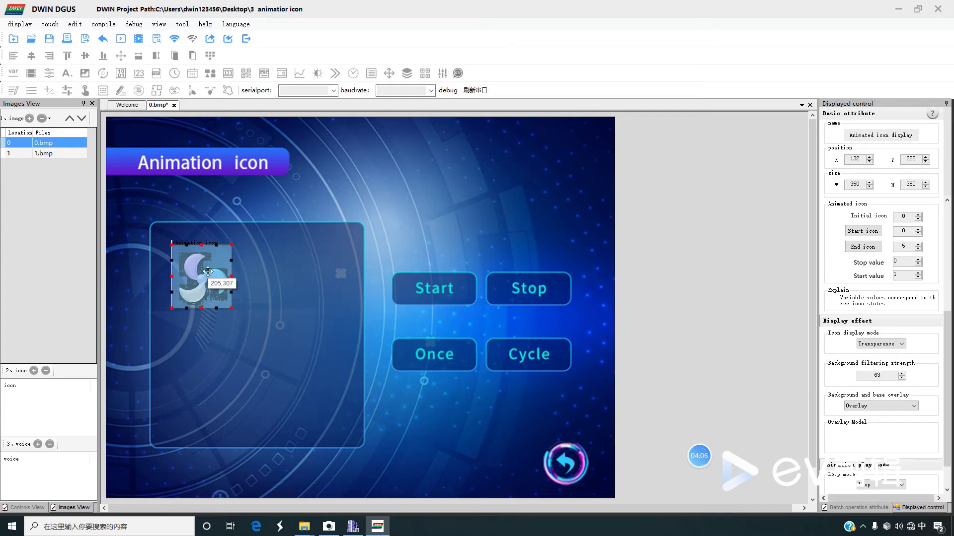
Move the animated icon to the middle of the frame, about X 223, Y 388, and set its image interval to 4 DGUS cycles
{"action": "left_click_drag", "start_coordinate": [213, 272], "coordinate": [254, 346]}
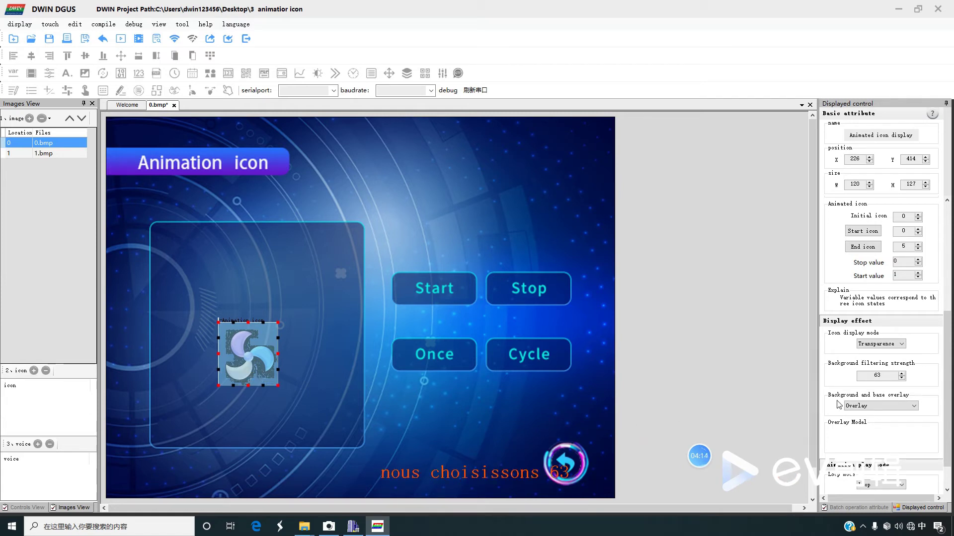
{"action": "left_click_drag", "start_coordinate": [949, 410], "coordinate": [950, 437]}
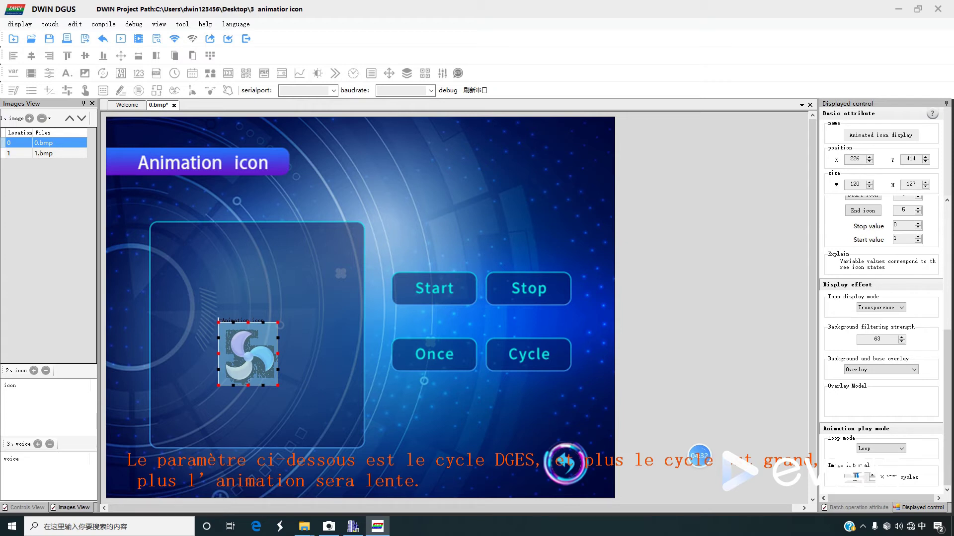
{"action": "type", "text": "4"}
{"action": "left_click_drag", "start_coordinate": [262, 352], "coordinate": [262, 341]}
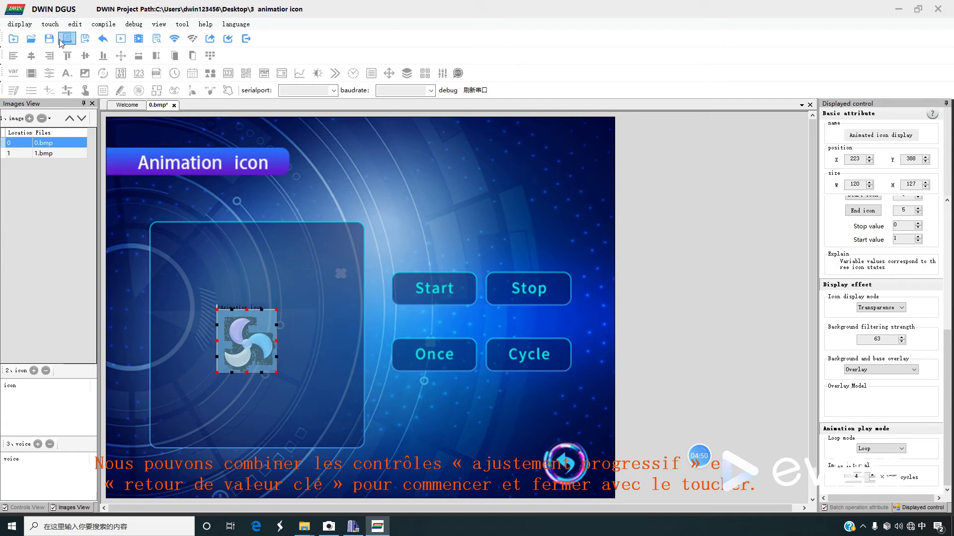
Place a touch return control about 203 × 92 pixels over the Start button and copy it onto the Stop button
{"action": "left_click", "coordinate": [54, 24]}
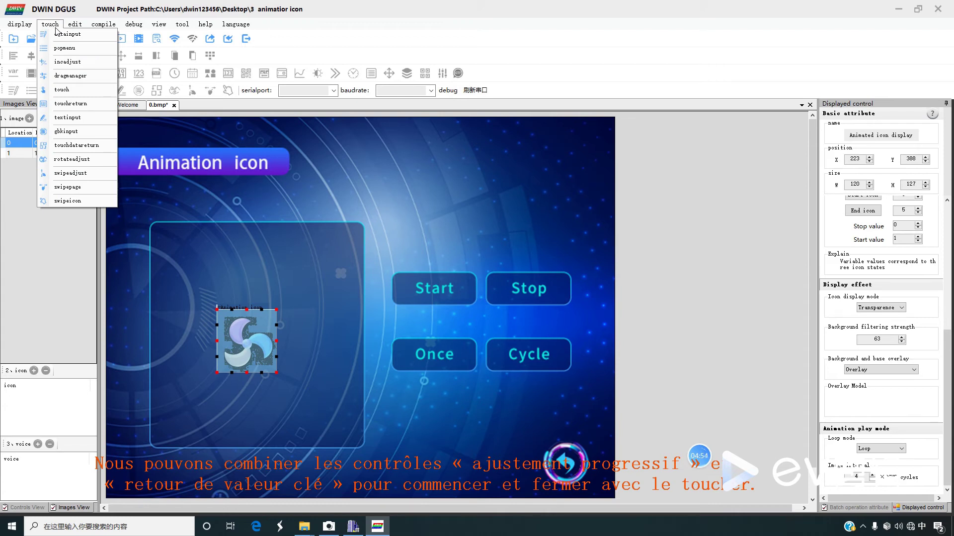
{"action": "left_click", "coordinate": [170, 150]}
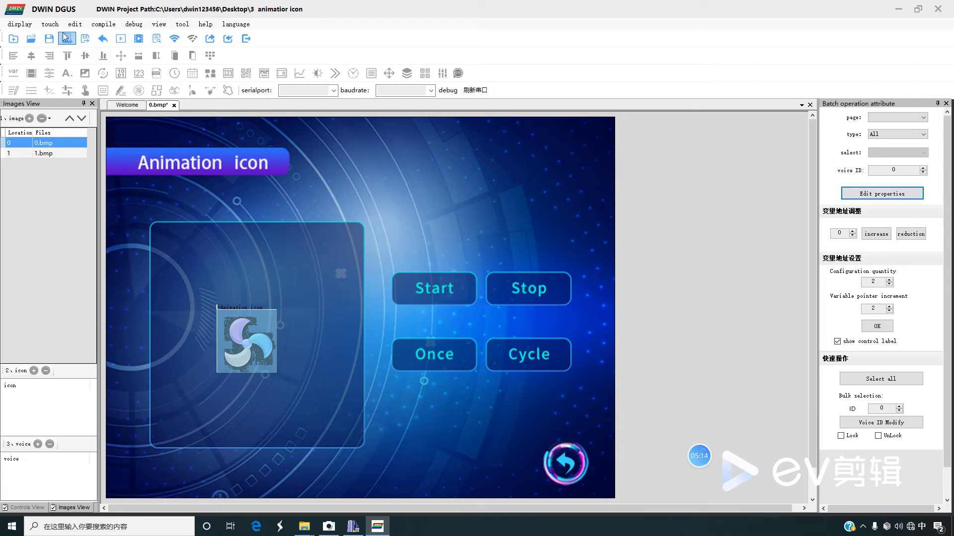
{"action": "left_click", "coordinate": [50, 23]}
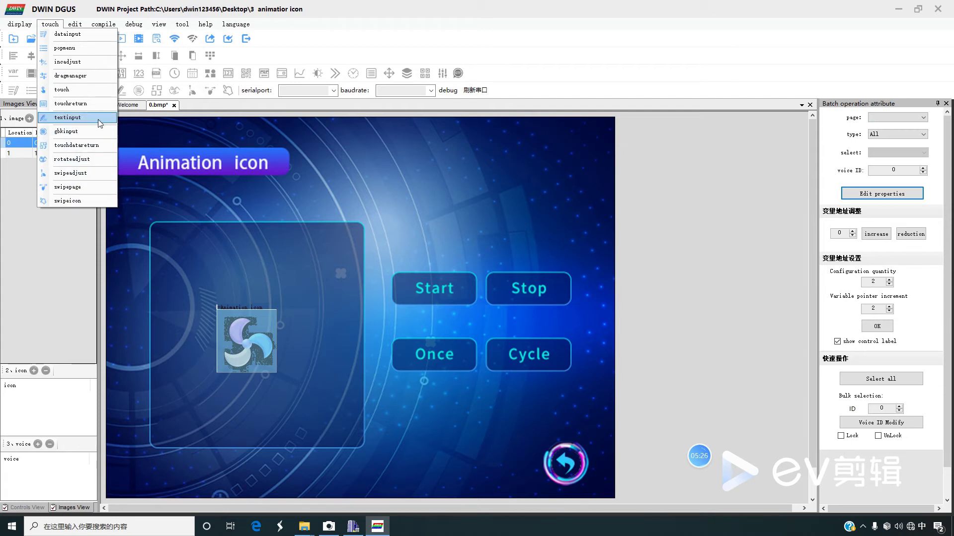
{"action": "left_click", "coordinate": [95, 103]}
{"action": "left_click_drag", "start_coordinate": [380, 264], "coordinate": [481, 310]}
{"action": "left_click", "coordinate": [442, 283]}
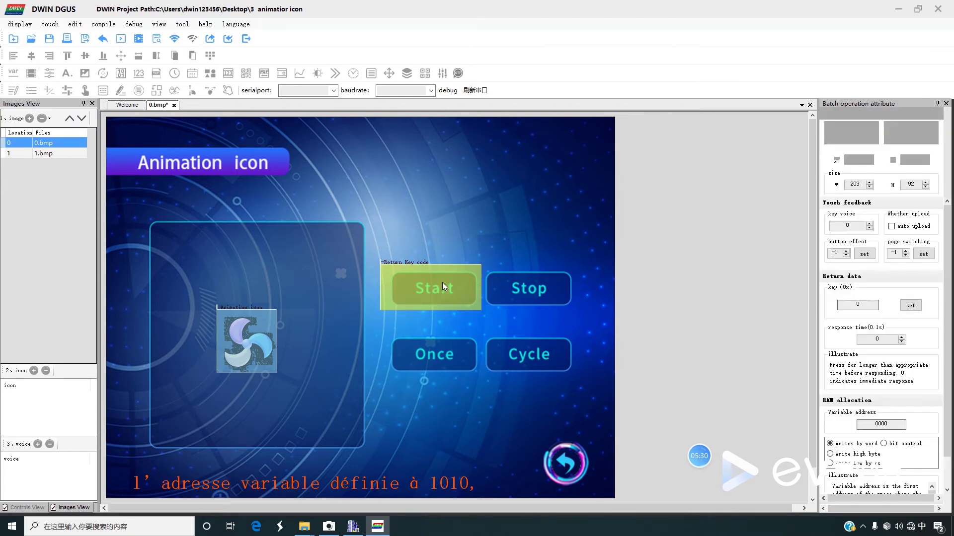
{"action": "left_click", "coordinate": [442, 288]}
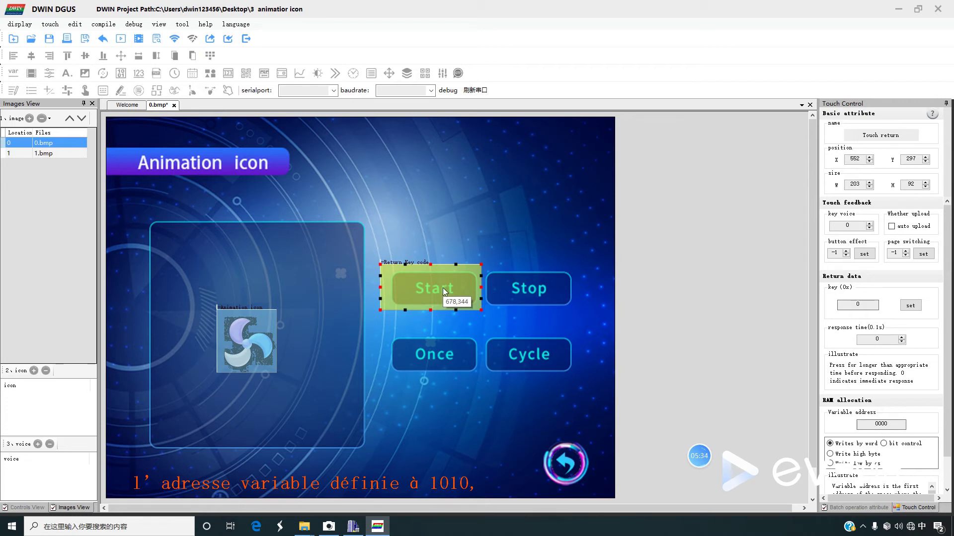
{"action": "left_click_drag", "start_coordinate": [443, 288], "coordinate": [523, 290]}
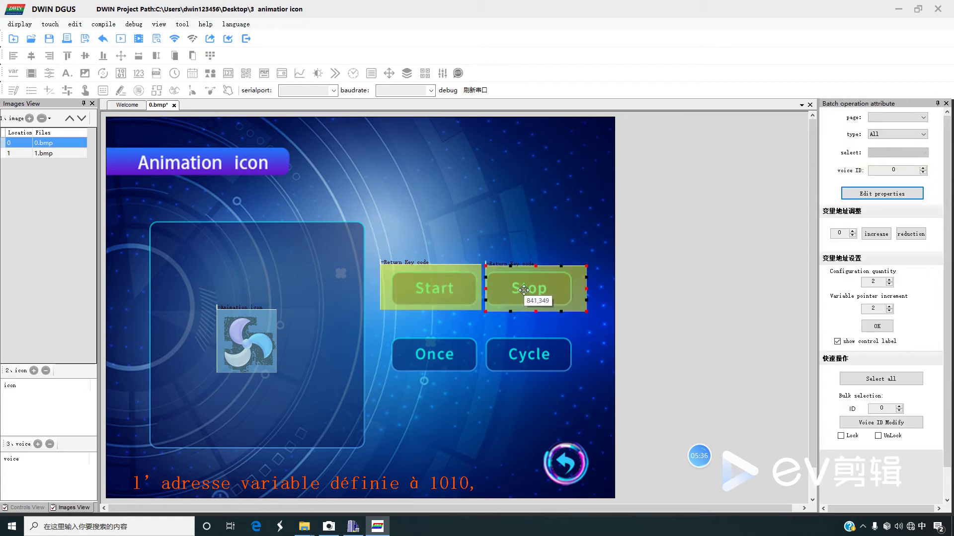
Set the Start touch control's variable address to 1010 and its return key value to 1
{"action": "left_click", "coordinate": [475, 299]}
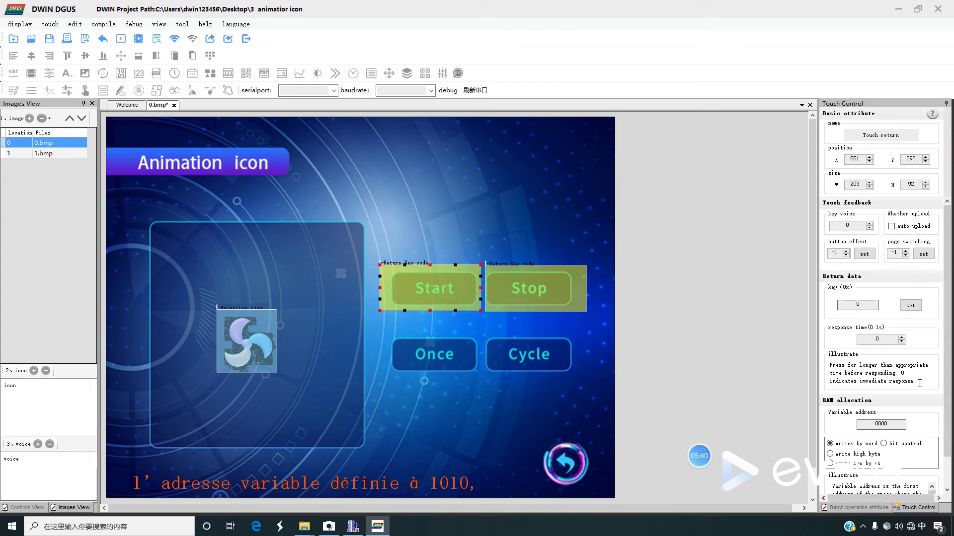
{"action": "scroll", "coordinate": [934, 378], "scroll_direction": "down", "scroll_amount": 1}
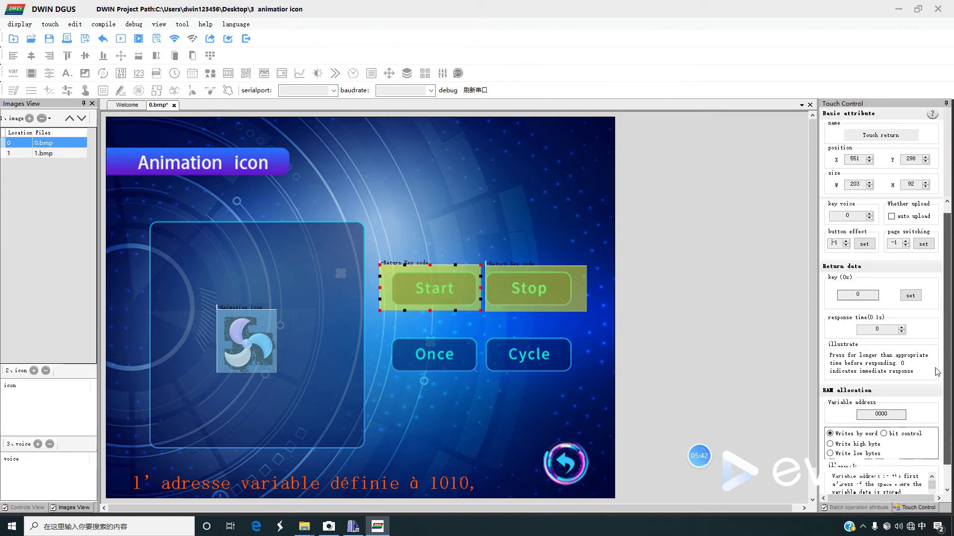
{"action": "scroll", "coordinate": [937, 372], "scroll_direction": "down", "scroll_amount": 2}
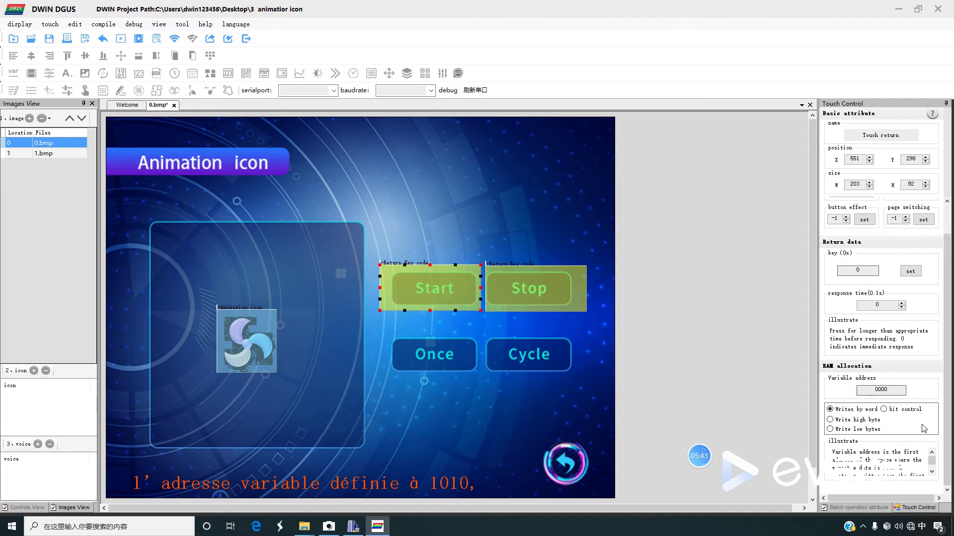
{"action": "double_click", "coordinate": [900, 390]}
{"action": "type", "text": "1010"}
Align the touch control over the Stop button and set its variable address to 1010 and return key value to 0
{"action": "left_click", "coordinate": [558, 299]}
{"action": "left_click_drag", "start_coordinate": [534, 289], "coordinate": [532, 289]}
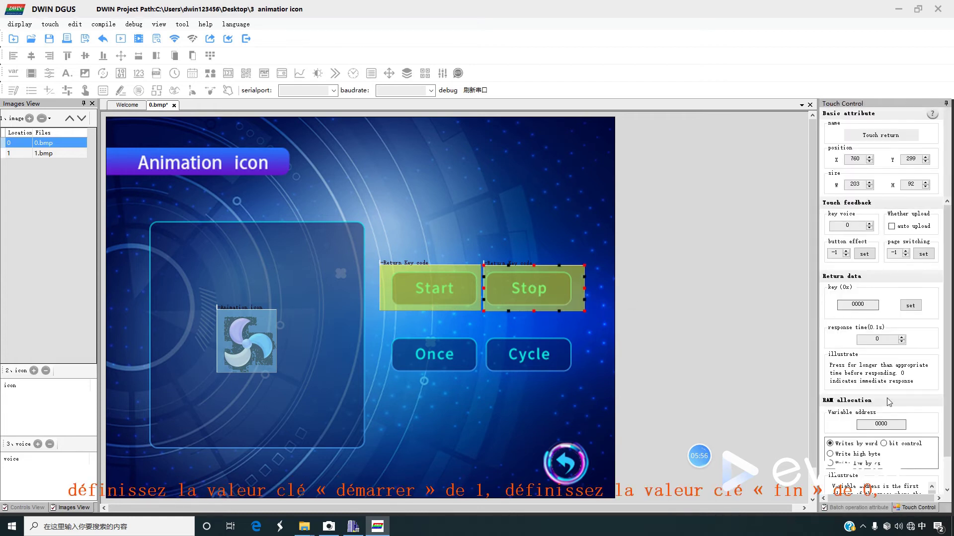
{"action": "double_click", "coordinate": [889, 423]}
{"action": "type", "text": "1010"}
{"action": "left_click_drag", "start_coordinate": [869, 304], "coordinate": [843, 303]}
{"action": "type", "text": "0"}
Assign picture 1.bmp as the button effect of both the Stop and Start touch controls
{"action": "left_click", "coordinate": [865, 254]}
{"action": "left_click", "coordinate": [116, 76]}
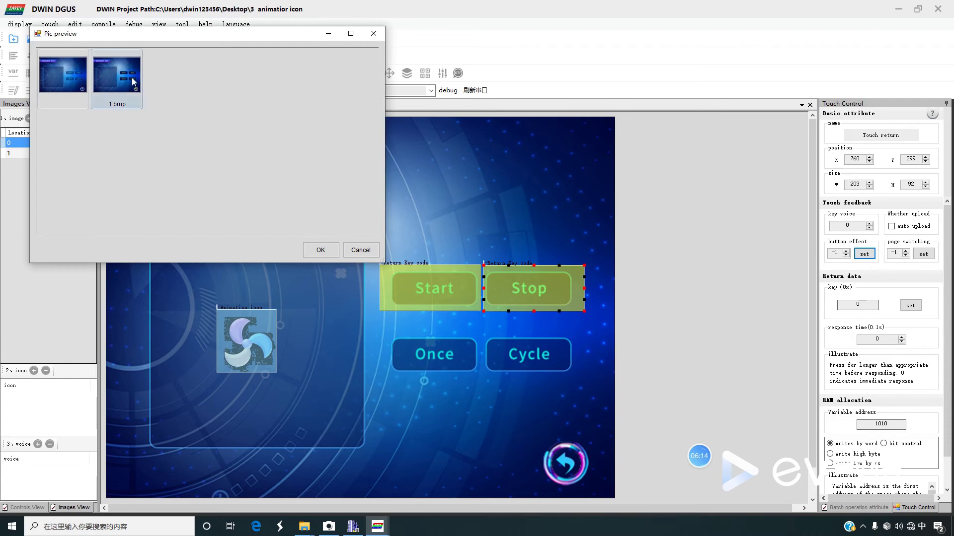
{"action": "left_click", "coordinate": [322, 252]}
{"action": "left_click", "coordinate": [444, 282]}
{"action": "left_click", "coordinate": [865, 253]}
{"action": "left_click", "coordinate": [130, 89]}
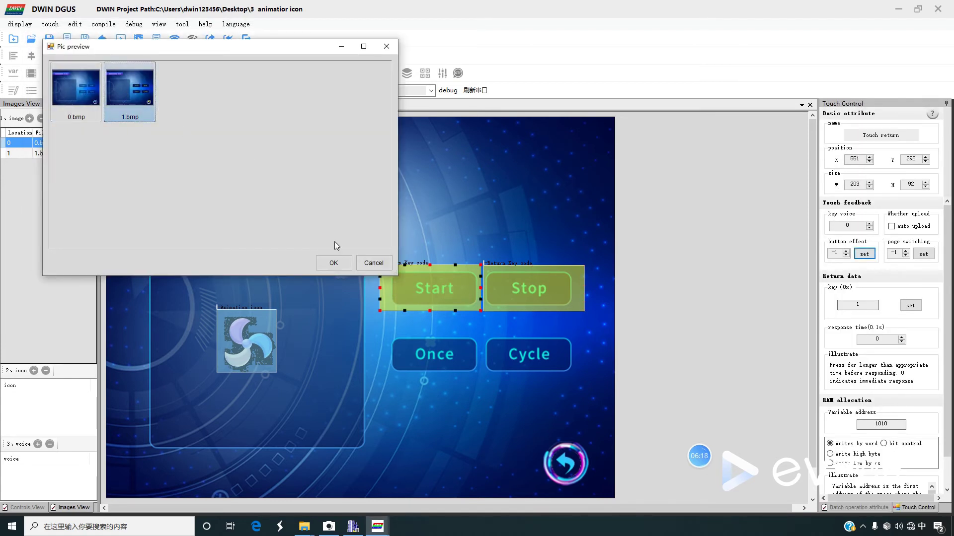
{"action": "left_click", "coordinate": [344, 268]}
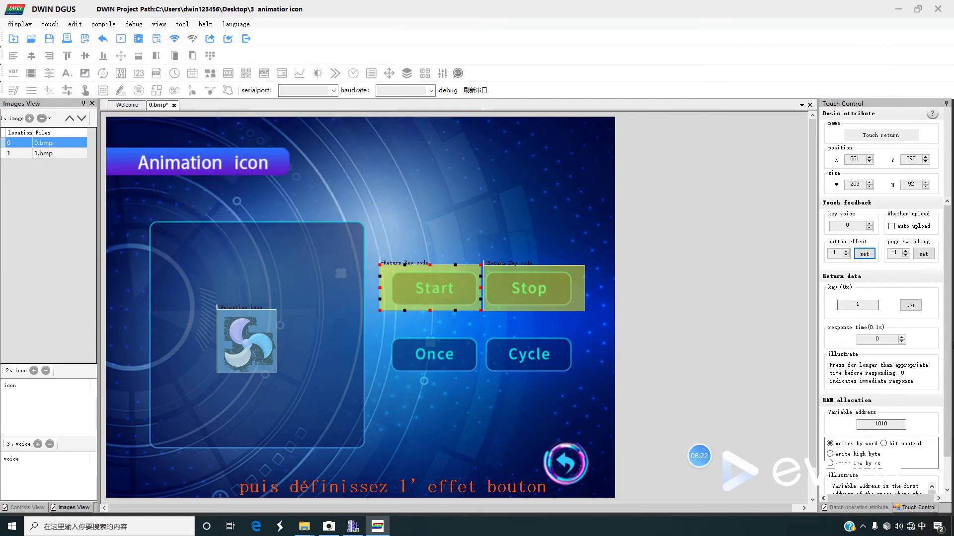
Check the variable address and return key value of the Start touch control
{"action": "left_click_drag", "start_coordinate": [950, 323], "coordinate": [950, 356]}
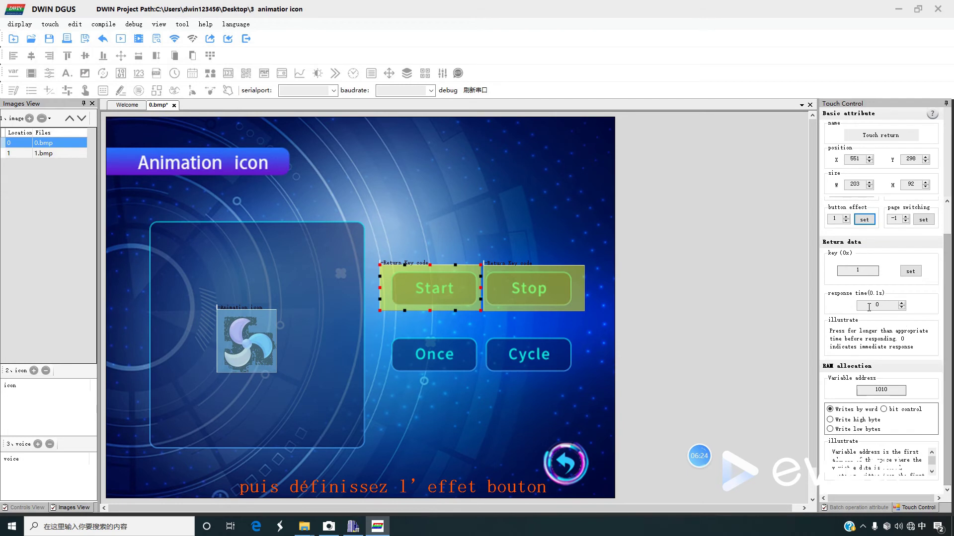
{"action": "double_click", "coordinate": [882, 390]}
{"action": "double_click", "coordinate": [864, 271]}
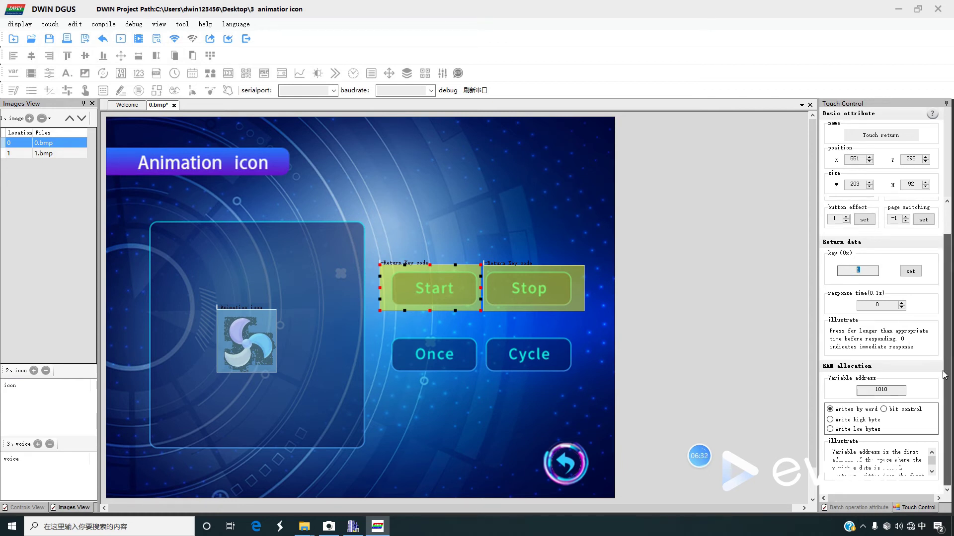
Save the project and generate its configuration files, repeating both operations once
{"action": "left_click", "coordinate": [264, 344]}
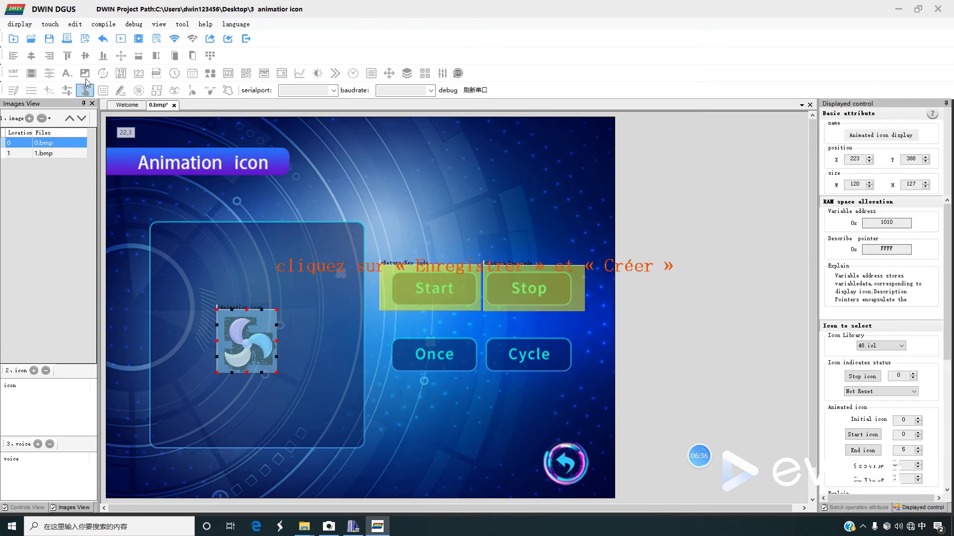
{"action": "left_click", "coordinate": [54, 43]}
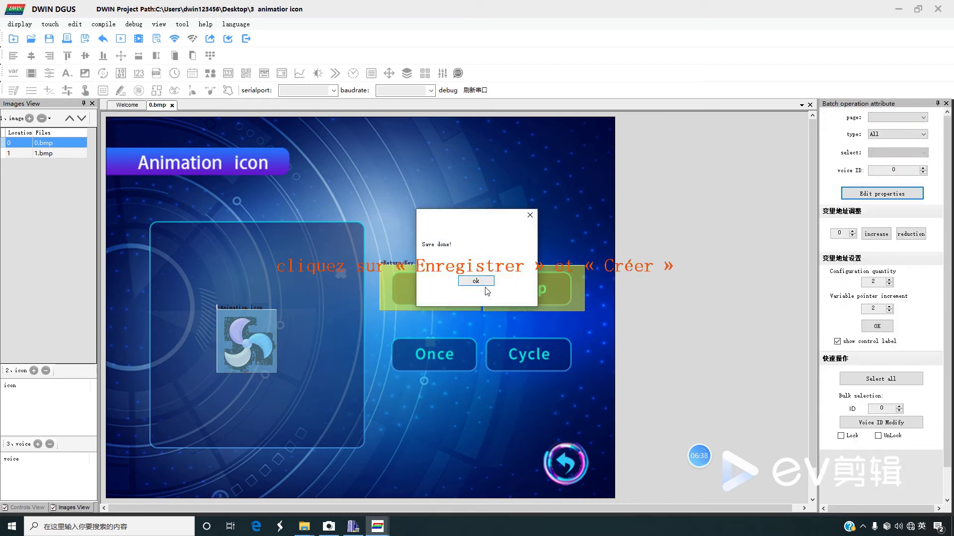
{"action": "left_click", "coordinate": [474, 293]}
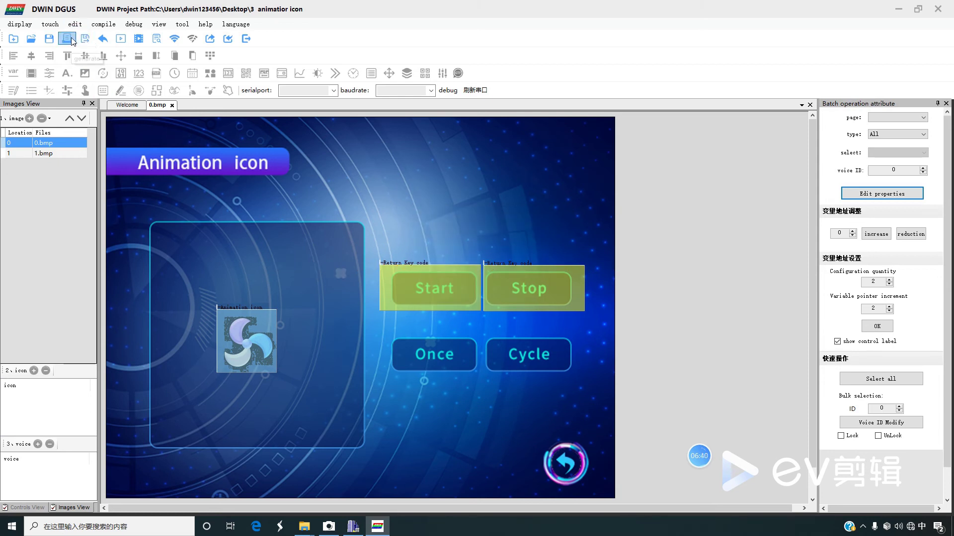
{"action": "left_click", "coordinate": [70, 39]}
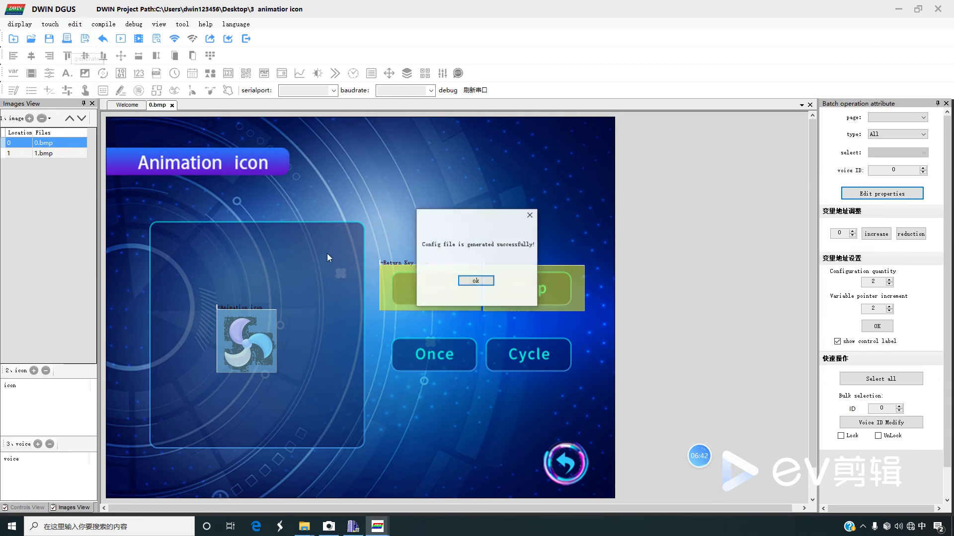
{"action": "left_click", "coordinate": [475, 281]}
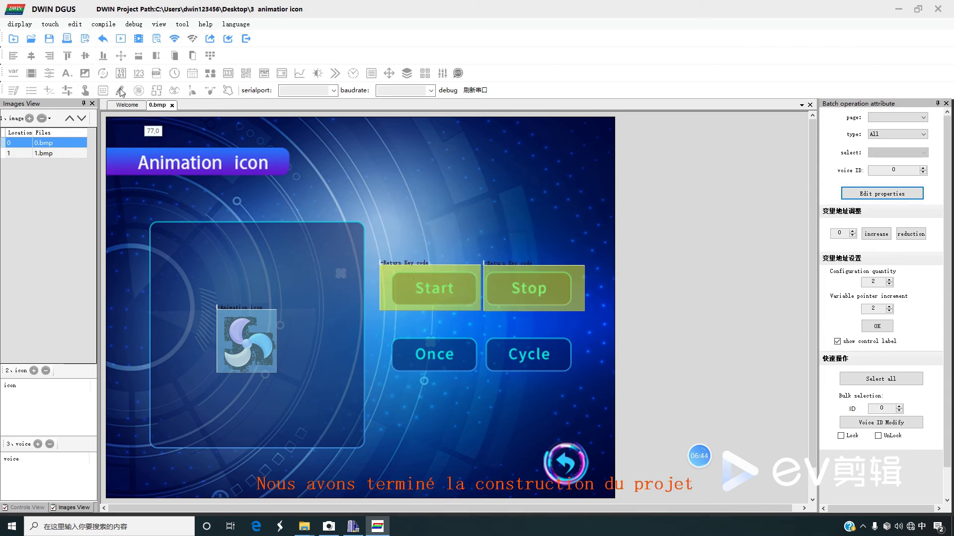
{"action": "left_click", "coordinate": [56, 43]}
{"action": "key", "text": "Return"}
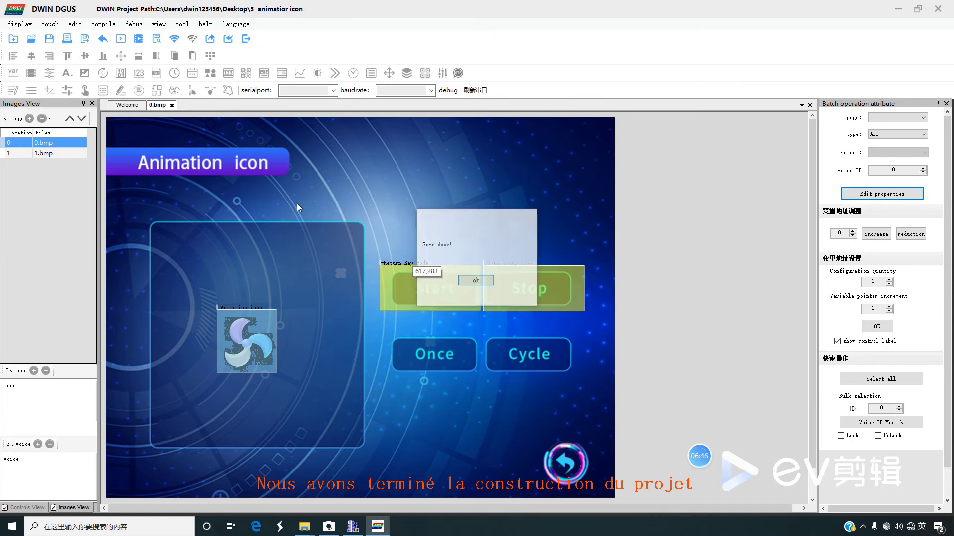
{"action": "left_click", "coordinate": [71, 41]}
{"action": "left_click", "coordinate": [476, 279]}
Permanently delete the five old .bin and .icl files from the DWIN_SET folder on USB drive D:
{"action": "left_click", "coordinate": [900, 12]}
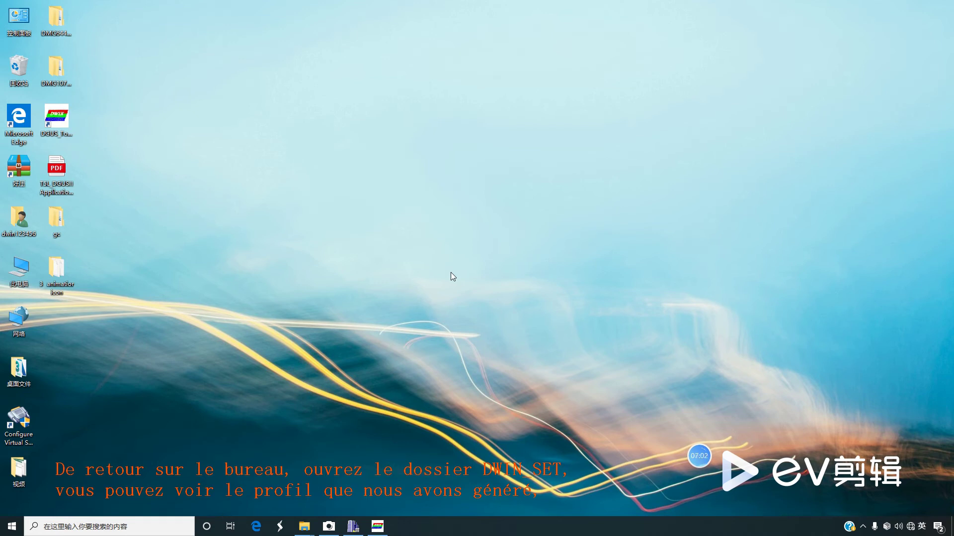
{"action": "double_click", "coordinate": [14, 278]}
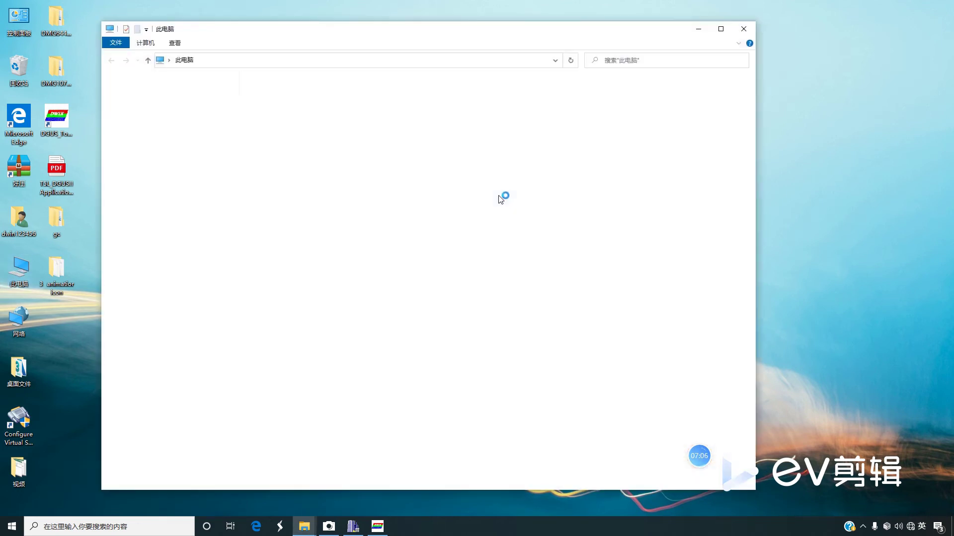
{"action": "double_click", "coordinate": [555, 178]}
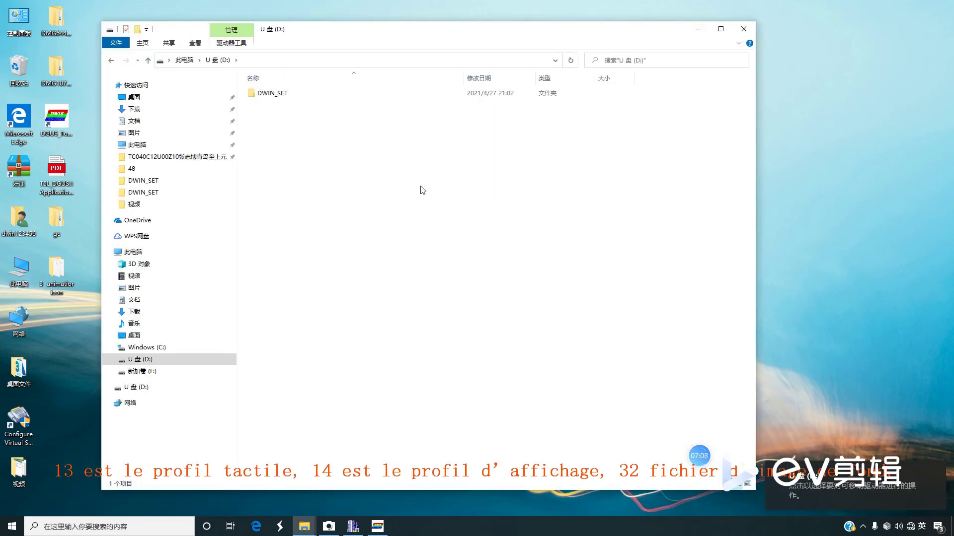
{"action": "double_click", "coordinate": [301, 98]}
{"action": "left_click_drag", "start_coordinate": [338, 37], "coordinate": [395, 34]}
{"action": "left_click_drag", "start_coordinate": [404, 178], "coordinate": [351, 91]}
{"action": "key", "text": "Delete"}
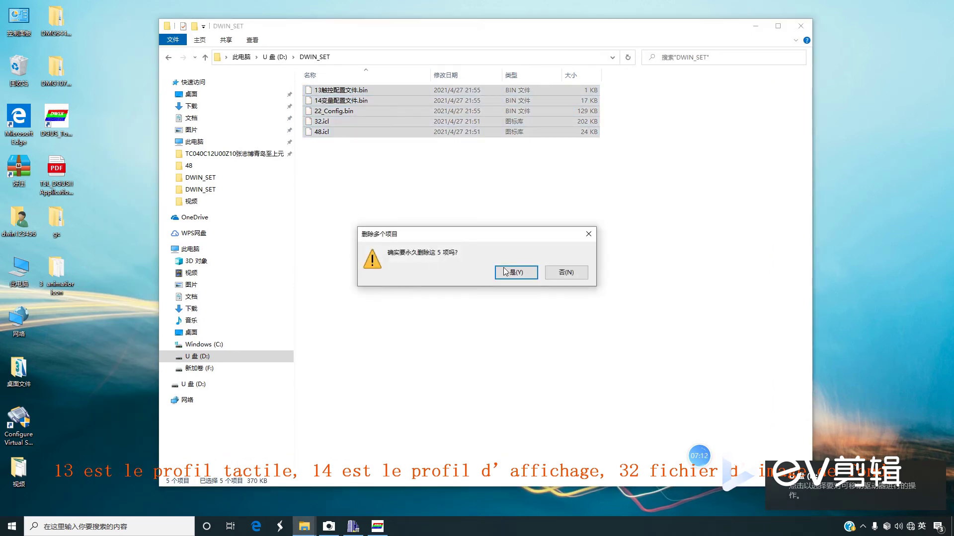
{"action": "left_click", "coordinate": [503, 269]}
Copy the project's 13, 14 and 22_Config .bin files plus 32.icl and 48.icl into the DWIN_SET folder on drive D:
{"action": "double_click", "coordinate": [60, 285]}
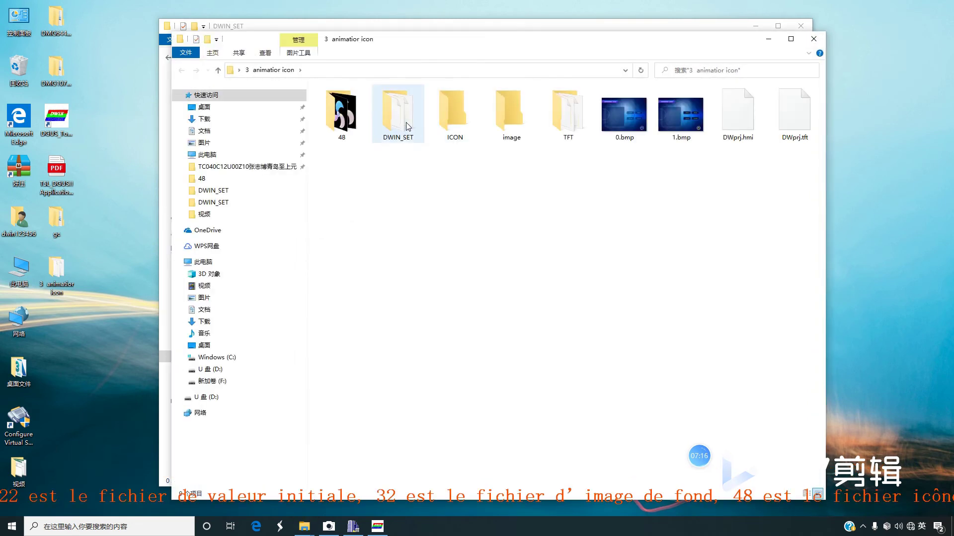
{"action": "double_click", "coordinate": [392, 114]}
{"action": "left_click_drag", "start_coordinate": [365, 192], "coordinate": [342, 127]}
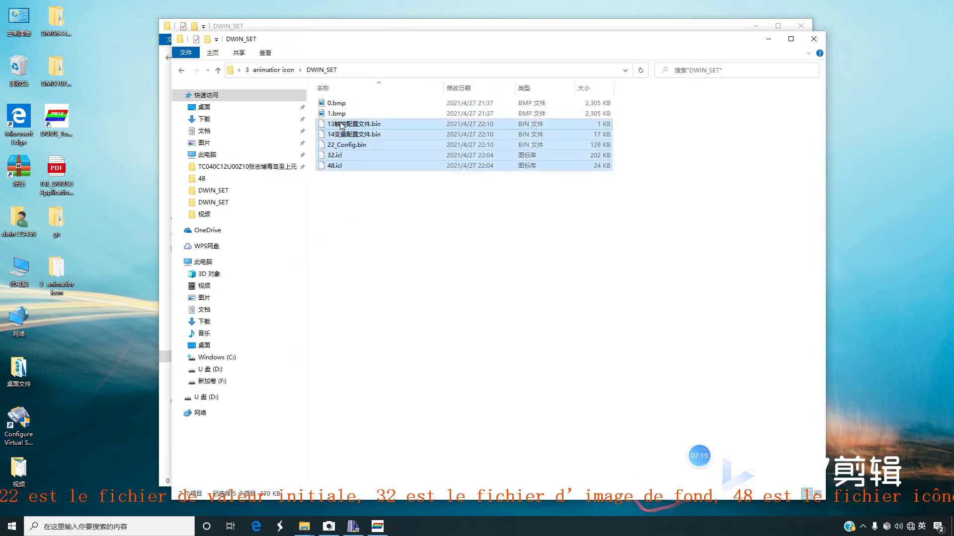
{"action": "left_click", "coordinate": [765, 41]}
{"action": "key", "text": "ctrl+v"}
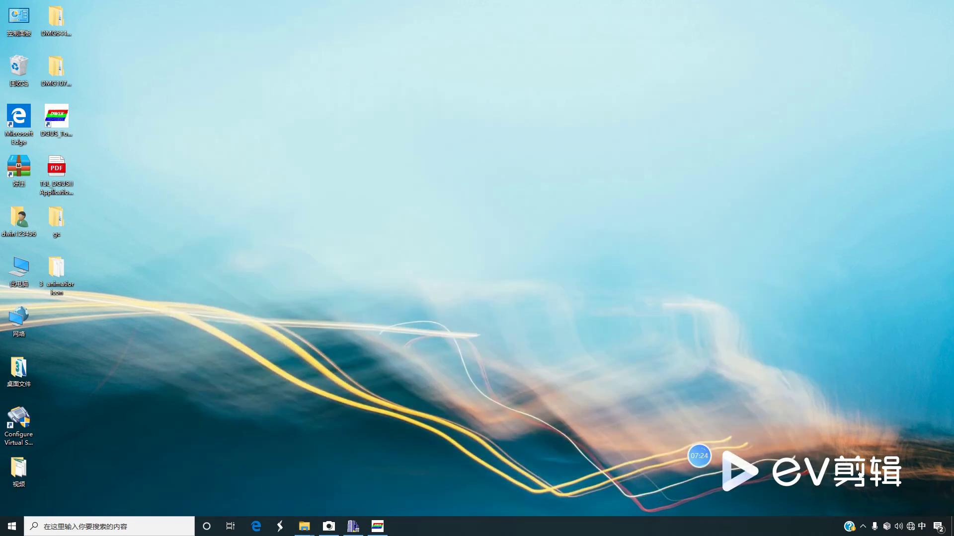
Eject the USB storage drive and switch to the Camera app's live view of the display
{"action": "left_click", "coordinate": [862, 527]}
{"action": "left_click", "coordinate": [883, 467]}
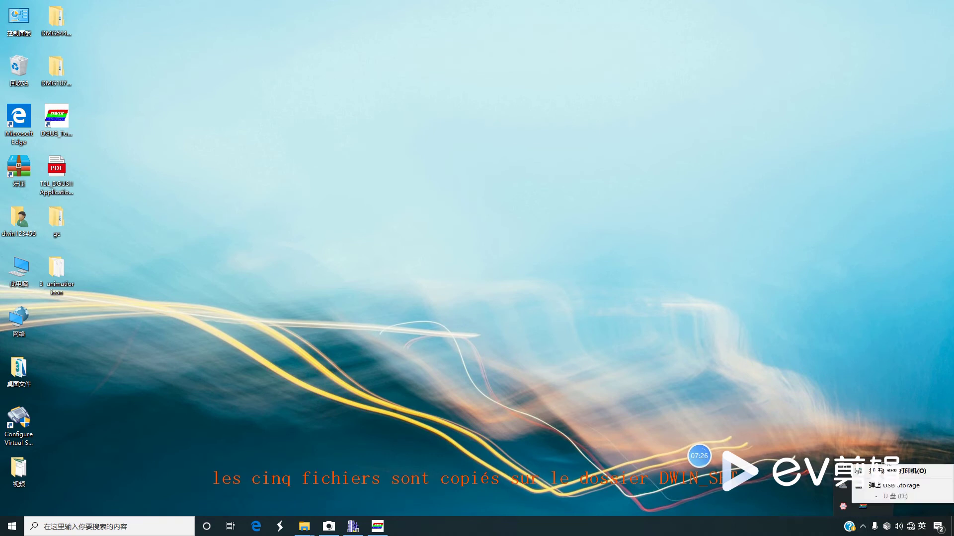
{"action": "left_click", "coordinate": [899, 488]}
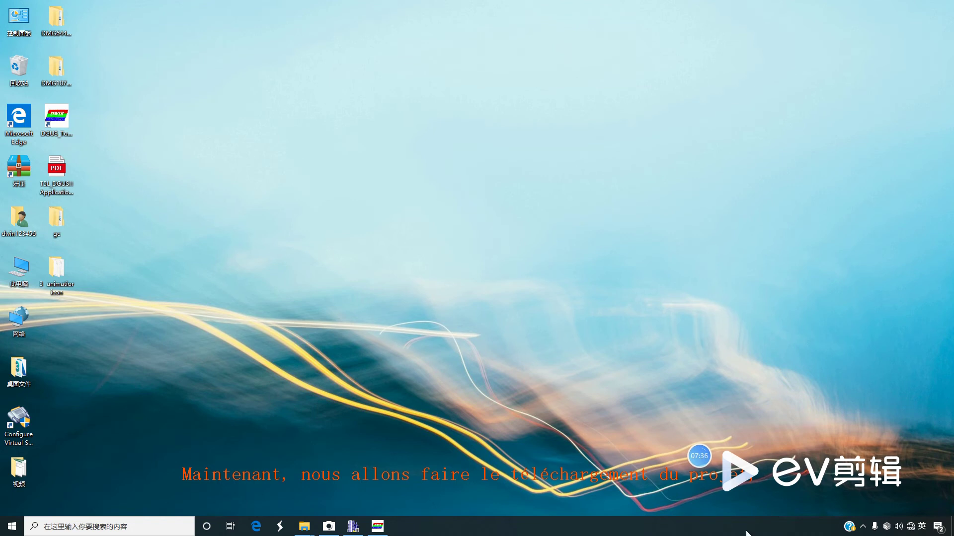
{"action": "left_click", "coordinate": [329, 527]}
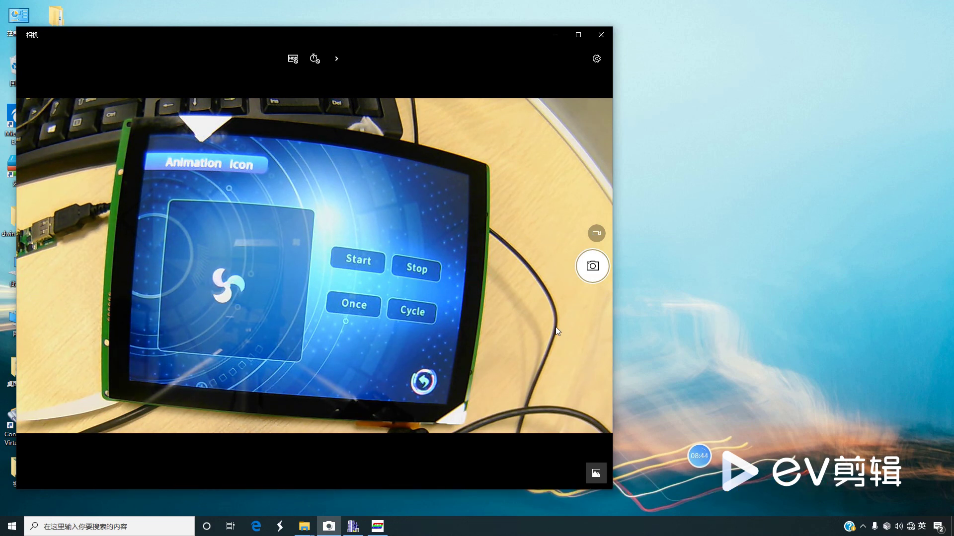
Switch to SSCOM, clear the receive window and try to reopen serial port COM3 before closing the program
{"action": "left_click", "coordinate": [356, 525]}
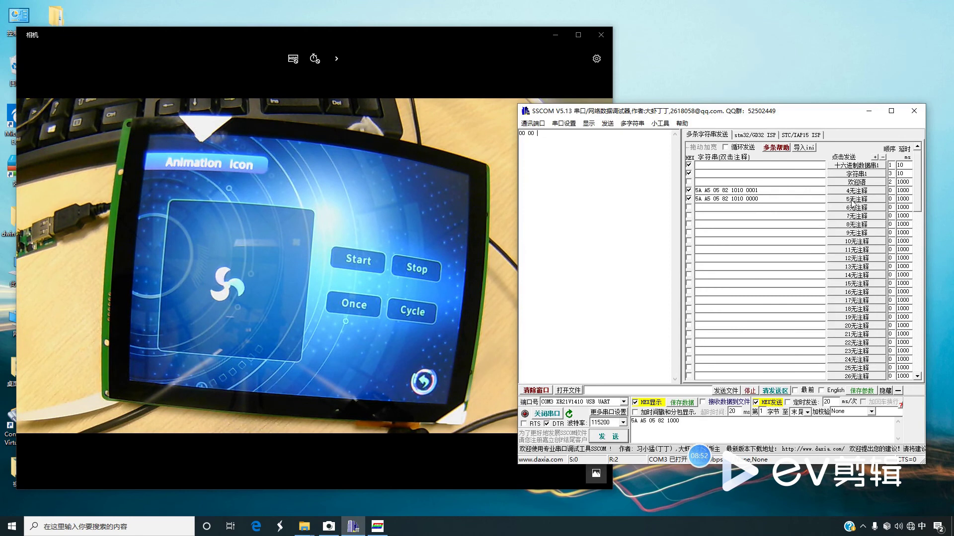
{"action": "left_click", "coordinate": [547, 395]}
{"action": "left_click", "coordinate": [551, 416]}
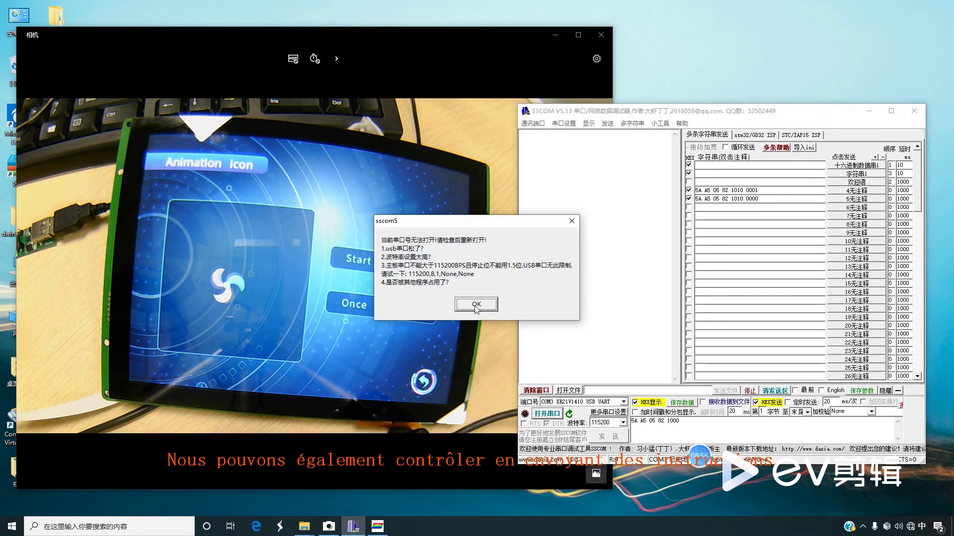
{"action": "left_click", "coordinate": [475, 304]}
{"action": "left_click", "coordinate": [559, 414]}
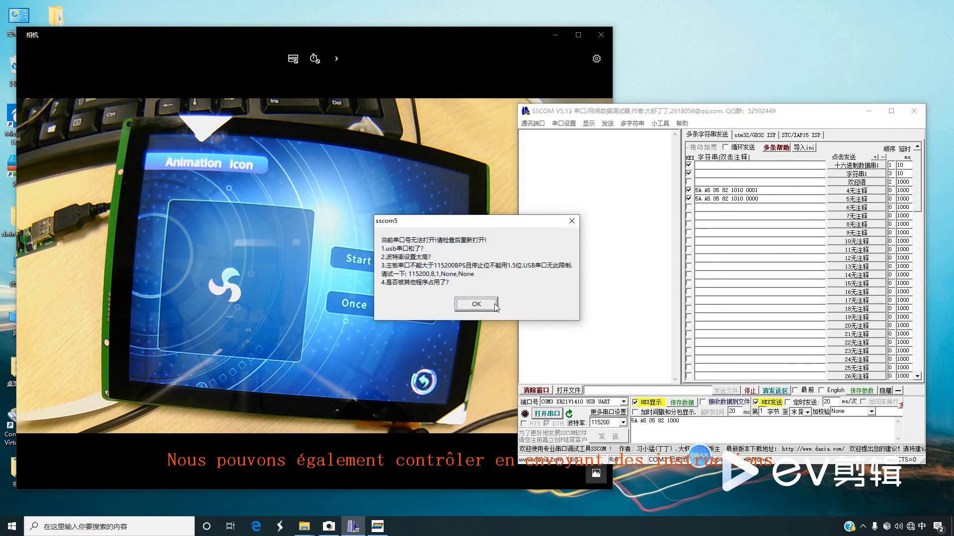
{"action": "left_click", "coordinate": [475, 304]}
{"action": "left_click", "coordinate": [914, 110]}
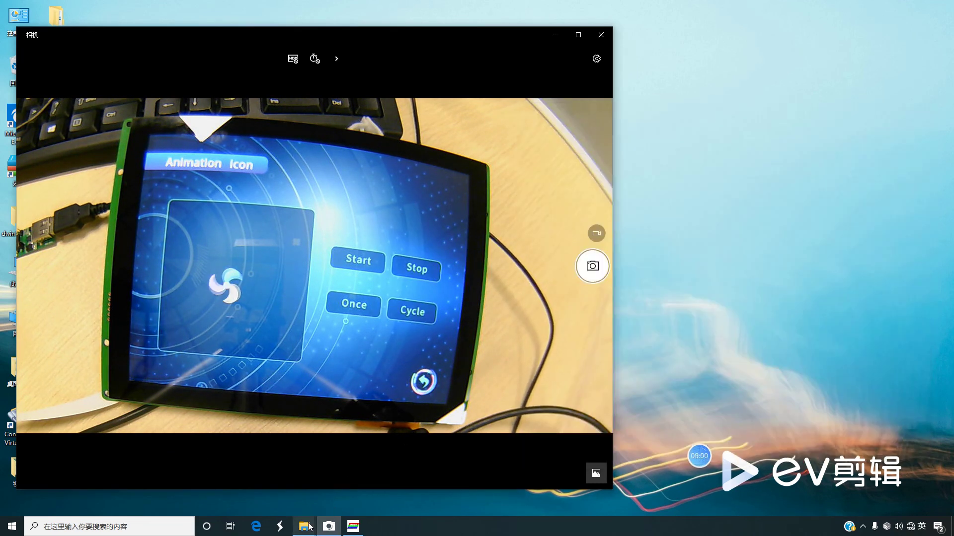
Relaunch sscom5.13.exe from the sscom5.13 folder and try to open serial port COM3 at 115200 baud
{"action": "mouse_move", "coordinate": [309, 526]}
{"action": "left_click", "coordinate": [475, 479]}
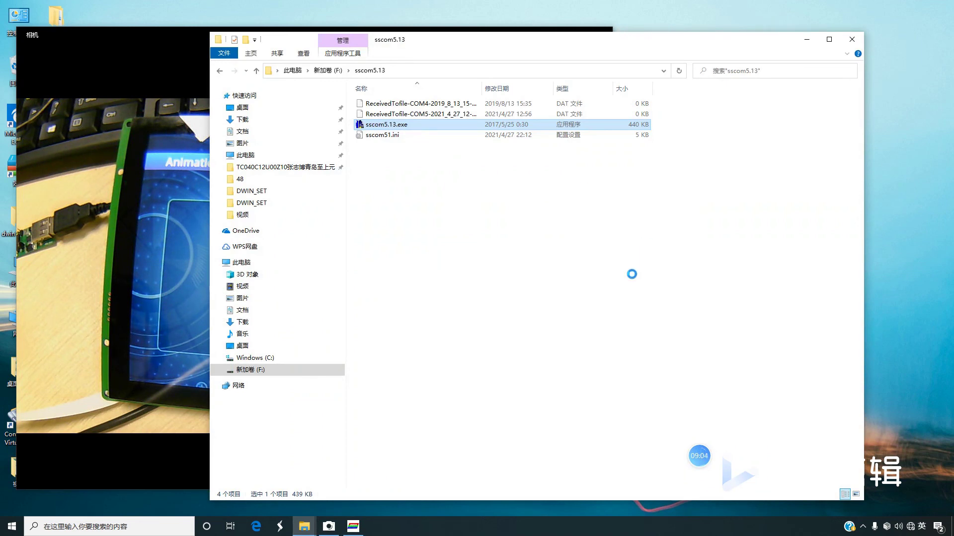
{"action": "left_click", "coordinate": [552, 417]}
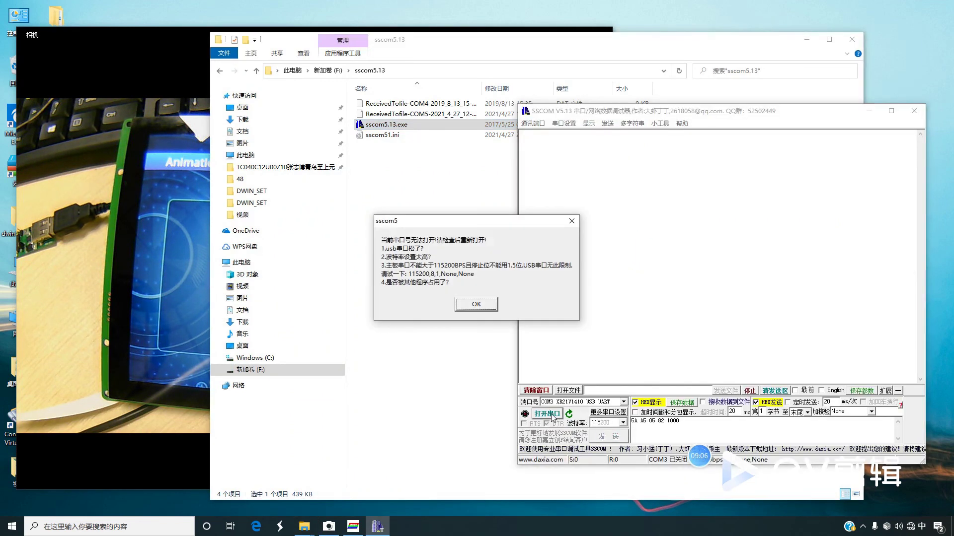
{"action": "left_click", "coordinate": [476, 304]}
{"action": "left_click", "coordinate": [811, 48]}
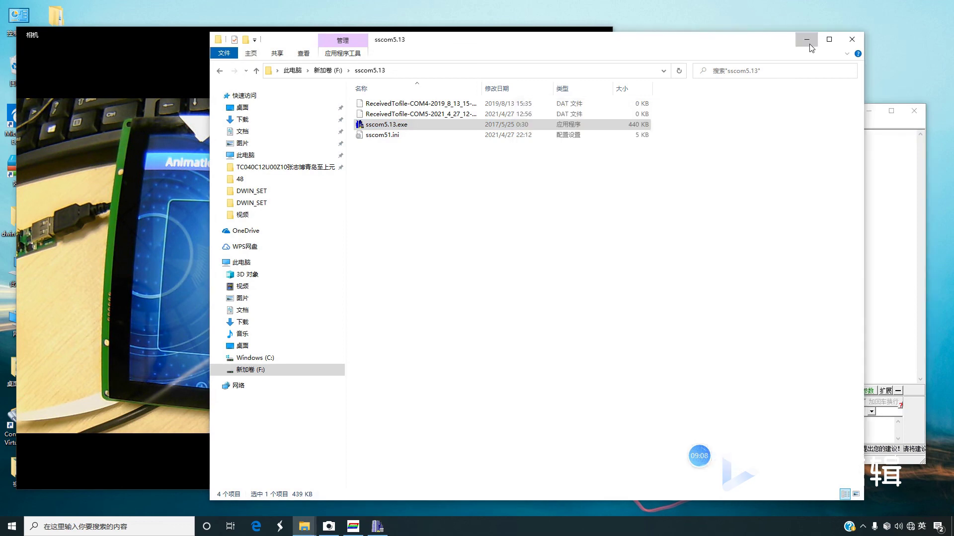
{"action": "left_click", "coordinate": [806, 39]}
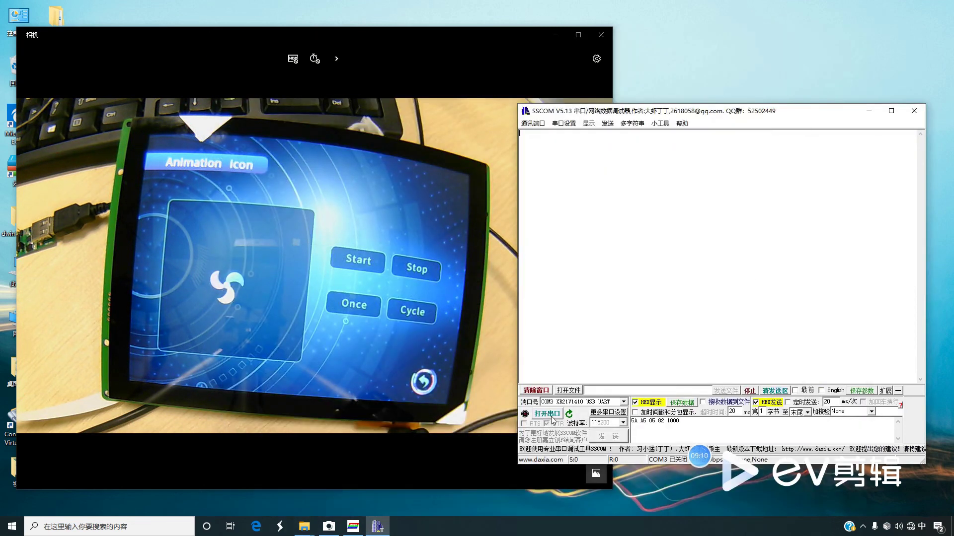
{"action": "left_click", "coordinate": [551, 413]}
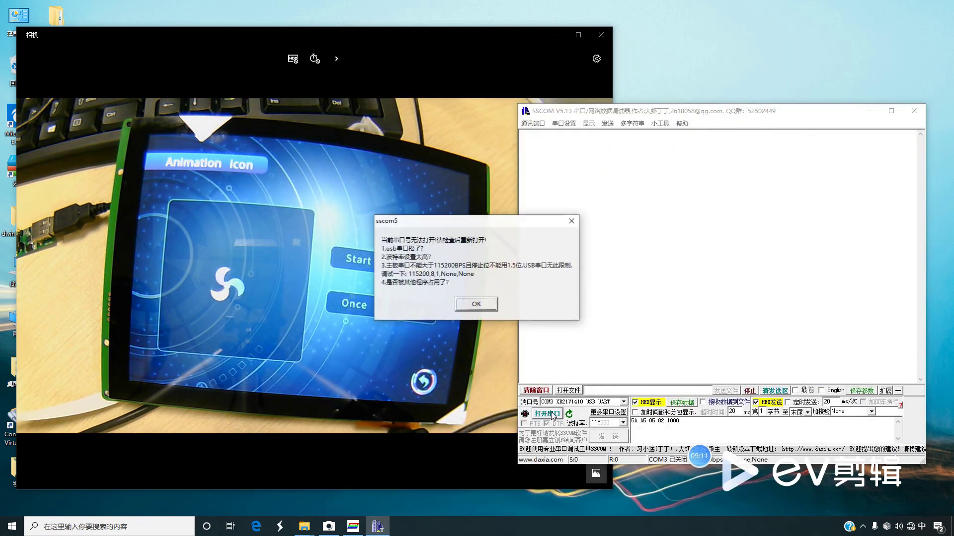
{"action": "left_click", "coordinate": [488, 309]}
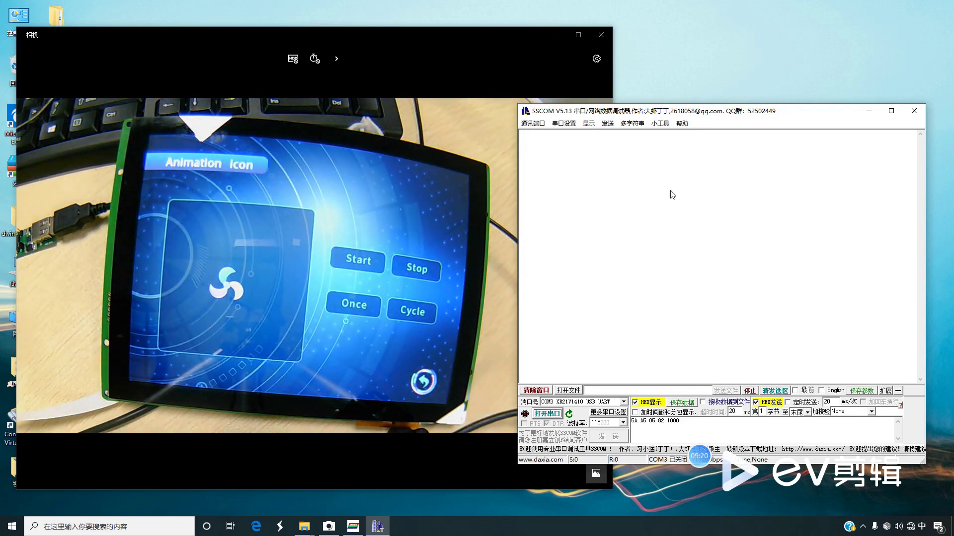
{"action": "left_click", "coordinate": [914, 111]}
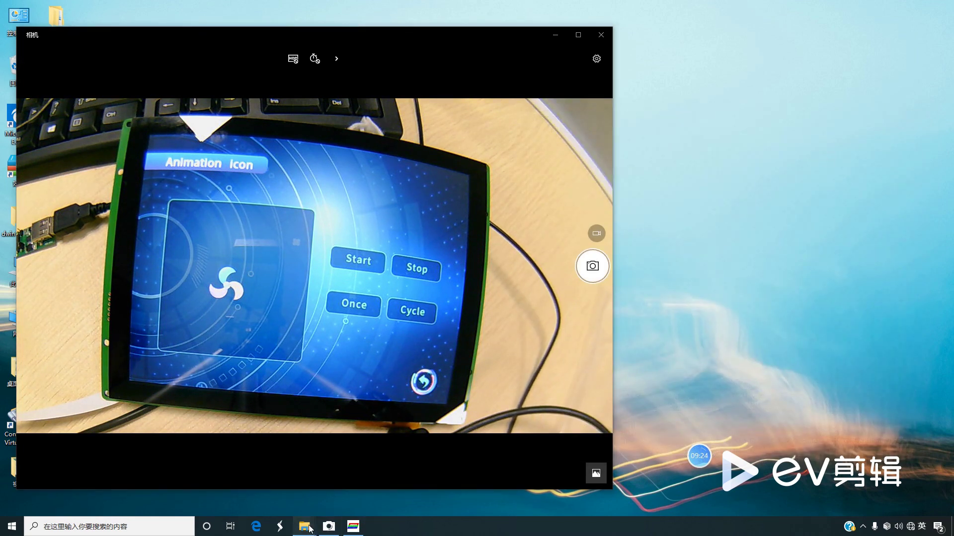
Start sscom5.13.exe again and open serial port COM3 with the multi-string send list shown
{"action": "mouse_move", "coordinate": [308, 528]}
{"action": "left_click", "coordinate": [492, 477]}
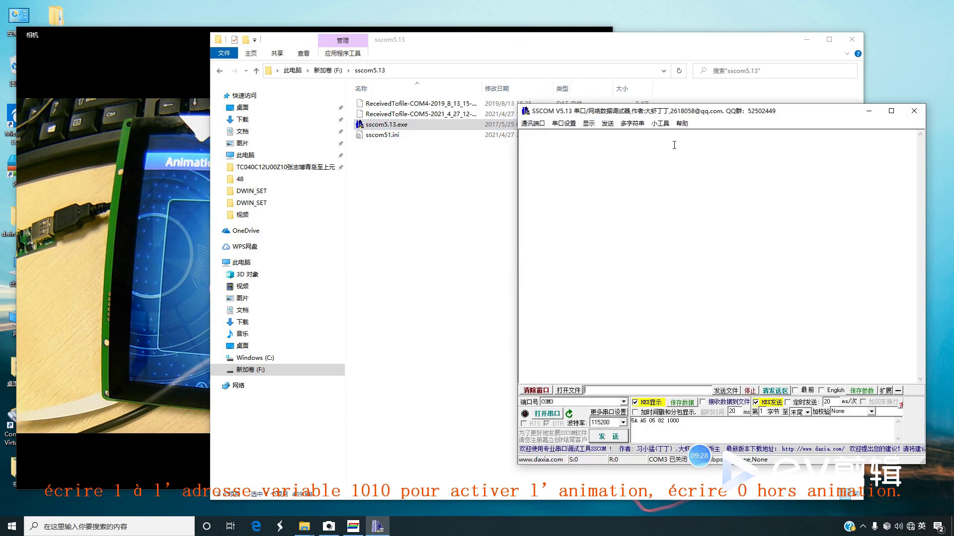
{"action": "left_click", "coordinate": [806, 39]}
{"action": "left_click", "coordinate": [550, 415]}
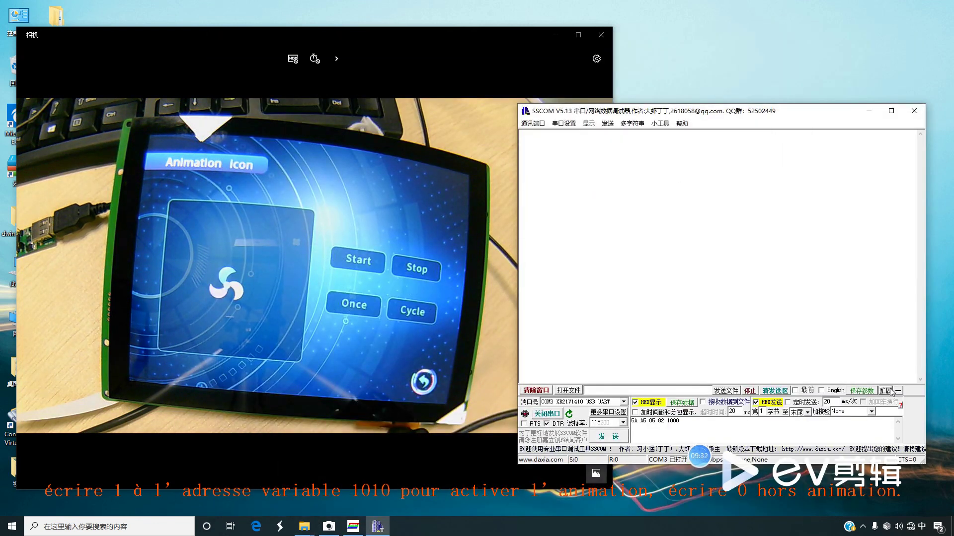
{"action": "left_click", "coordinate": [887, 391]}
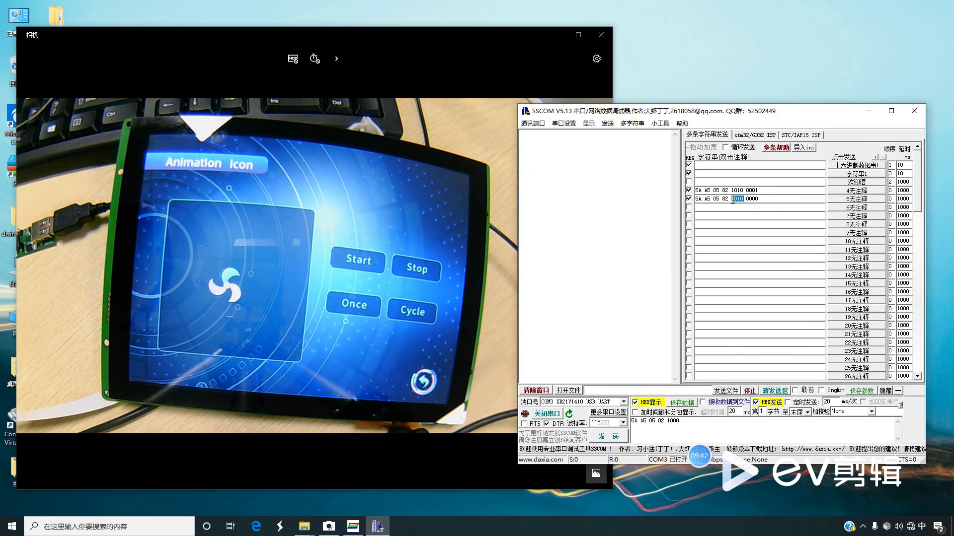
{"action": "left_click", "coordinate": [858, 199]}
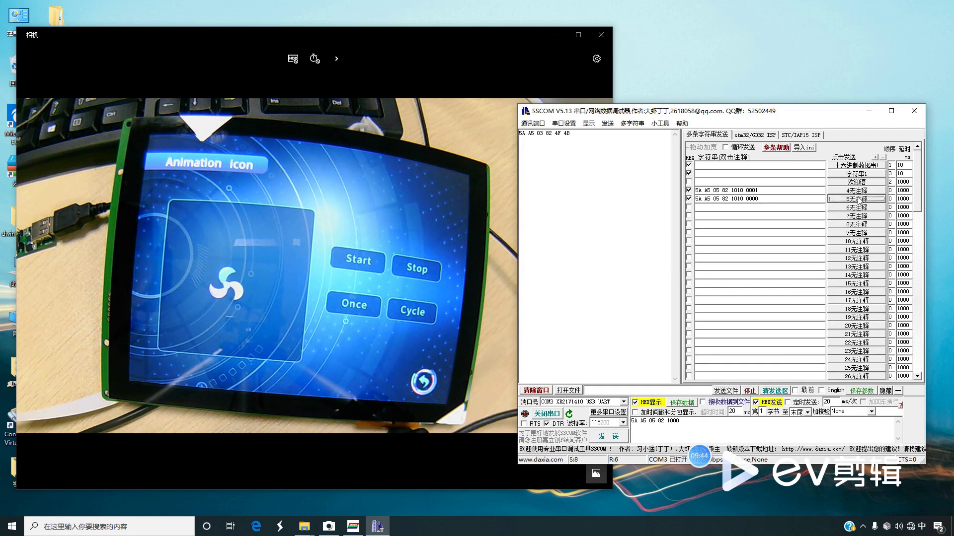
{"action": "left_click", "coordinate": [857, 194]}
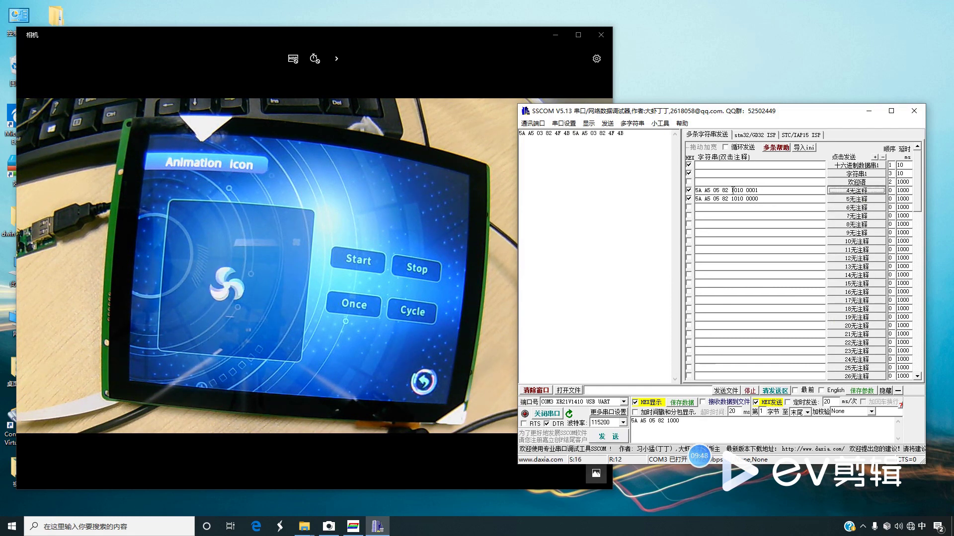
{"action": "left_click", "coordinate": [857, 199]}
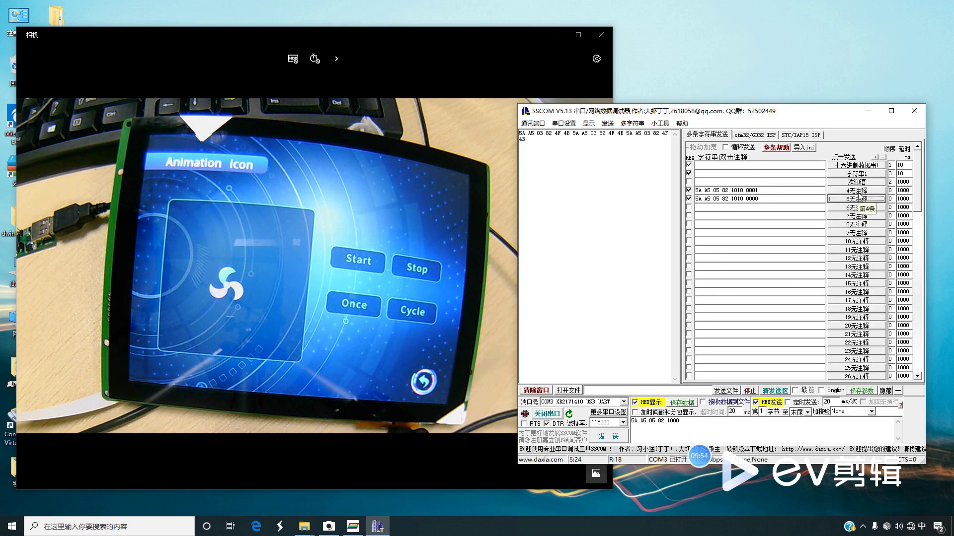
{"action": "left_click", "coordinate": [857, 191]}
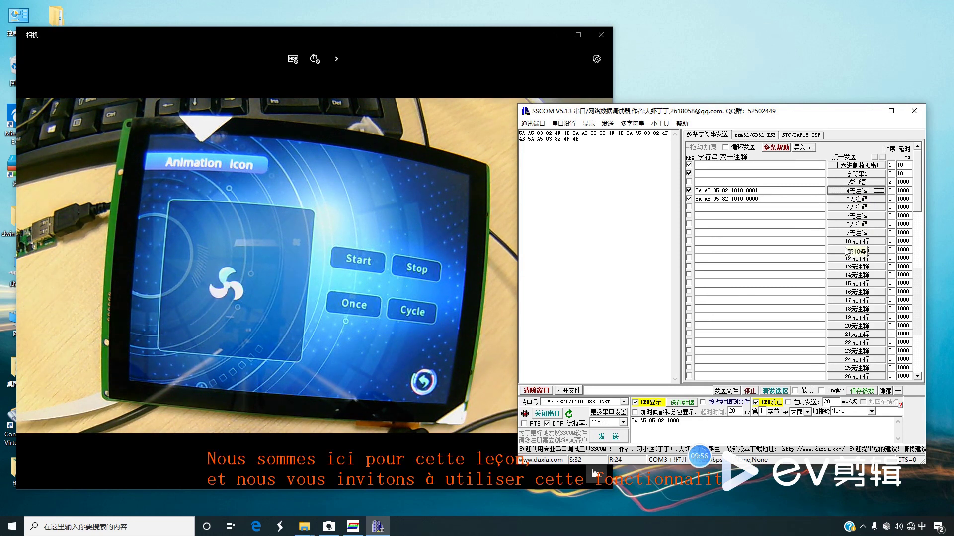